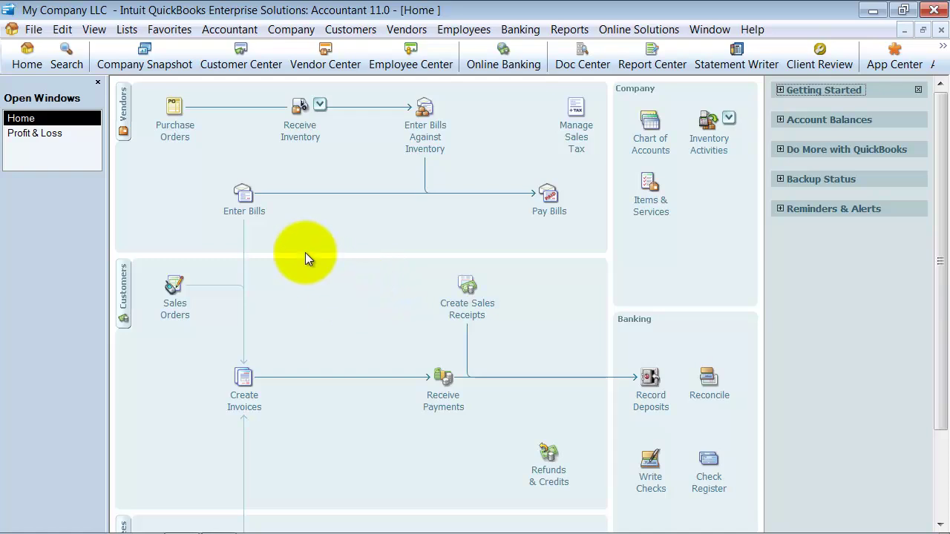
Enter a $1,000 Rent Expense bill for City of Bayshore and save it
left_click(254, 217)
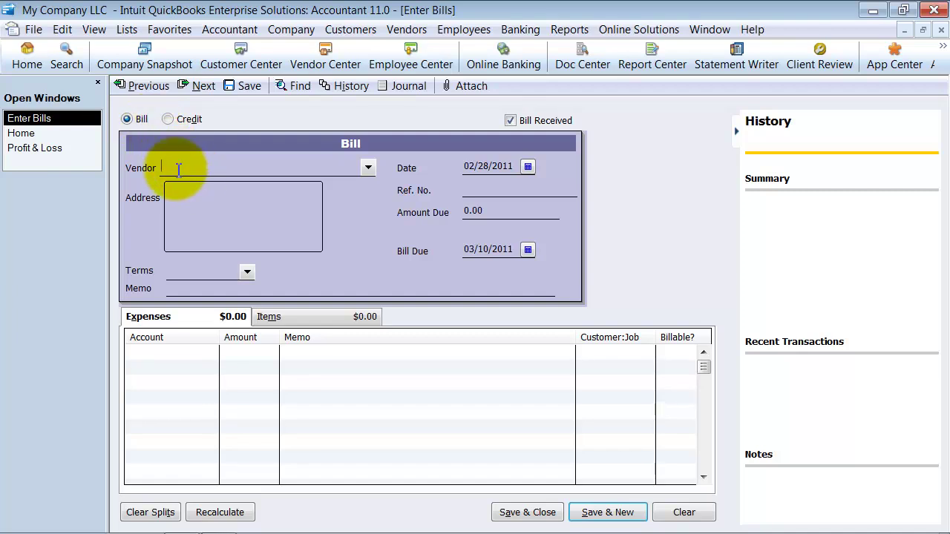
left_click(368, 167)
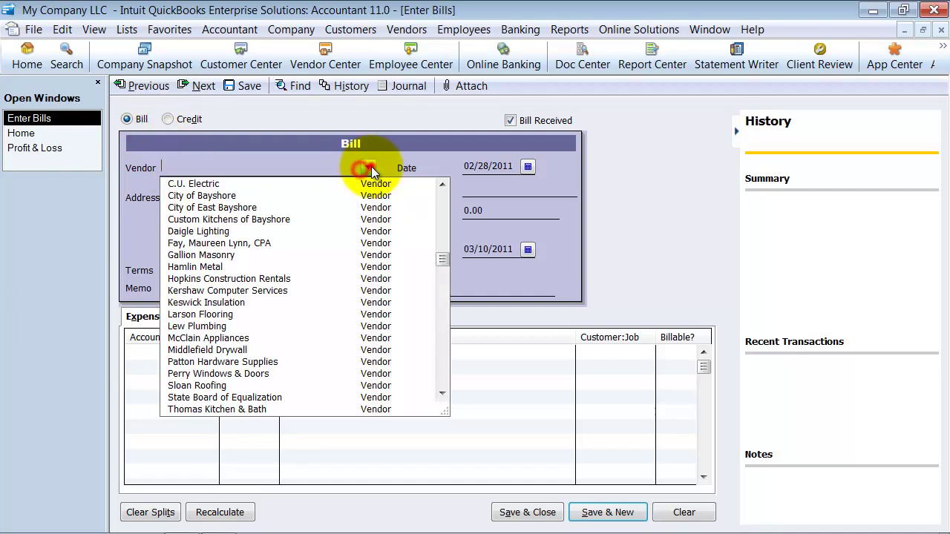
left_click(191, 196)
left_click(249, 352)
type("1000")
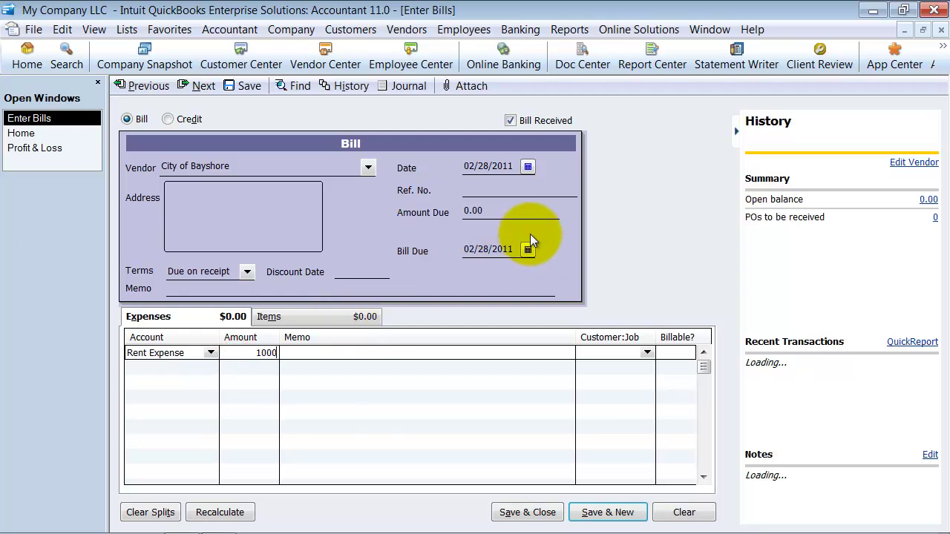
left_click(607, 512)
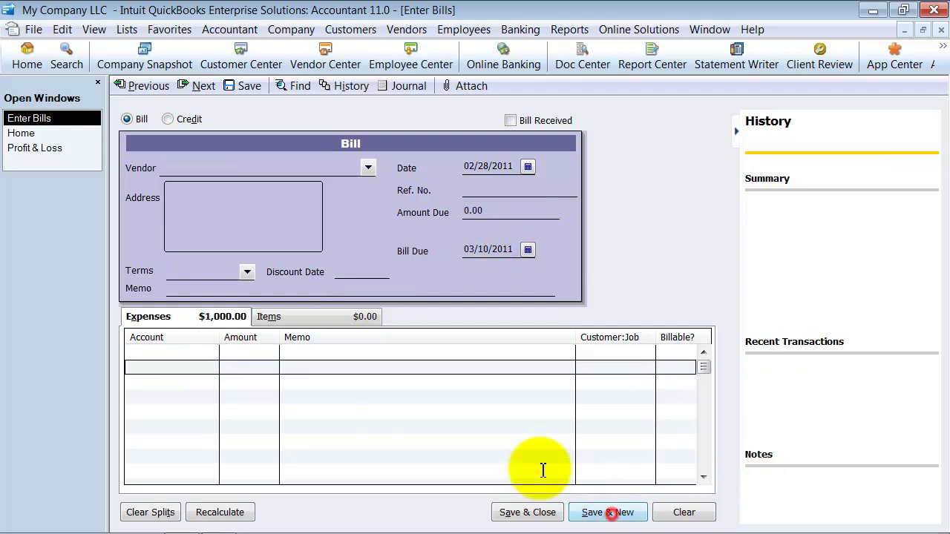
Fill in a second City of Bayshore bill with a 100 Rent Expense amount
left_click(186, 167)
type("c")
left_click(195, 205)
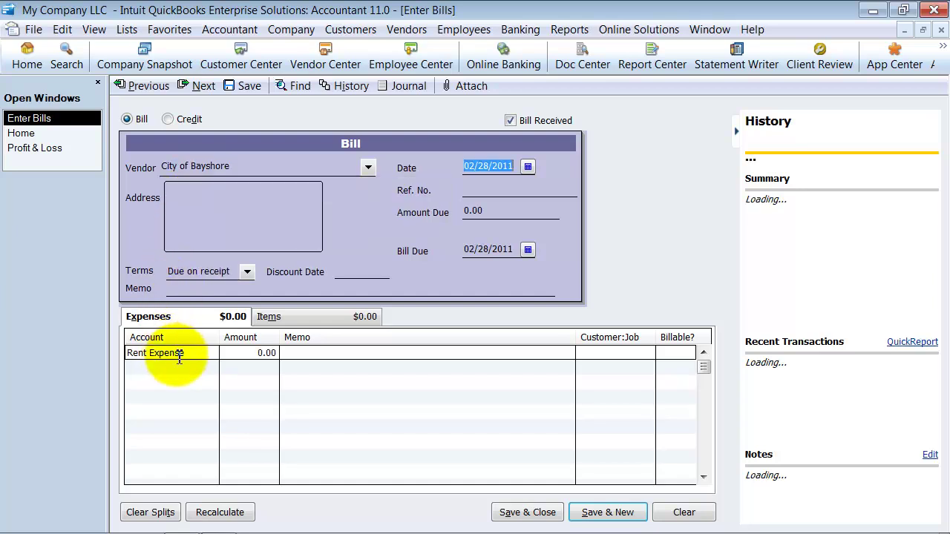
left_click(248, 354)
type("100")
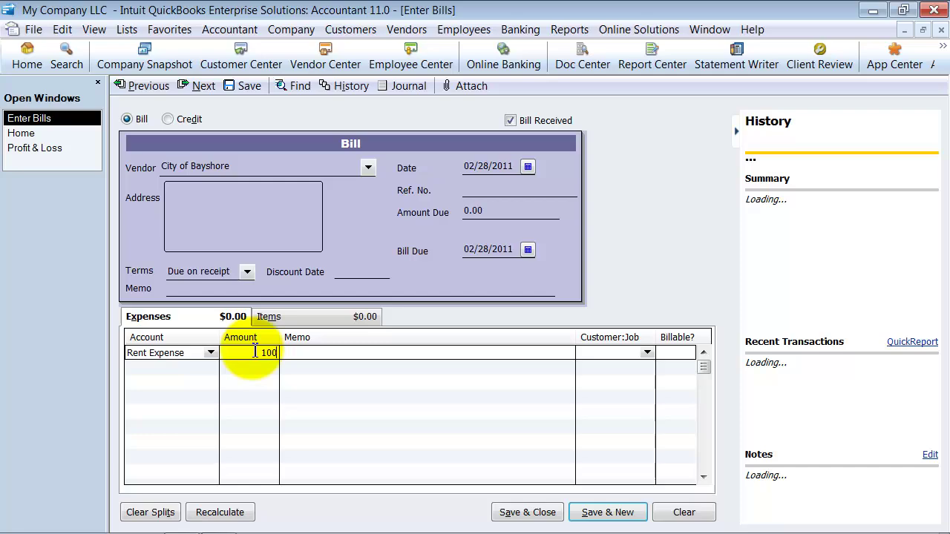
left_click(63, 28)
Record the $100 bill, duplicate it, and change the copy's amount to 500
left_click(113, 203)
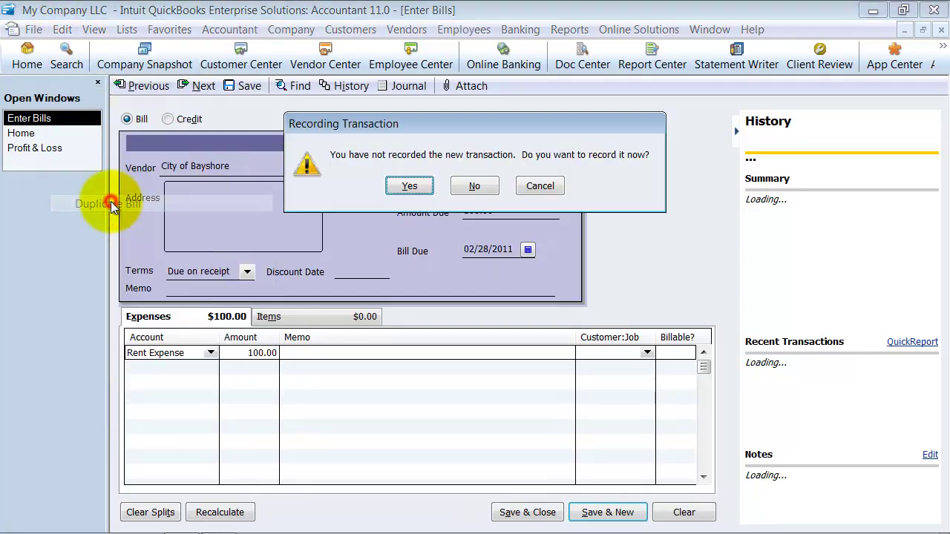
left_click(410, 186)
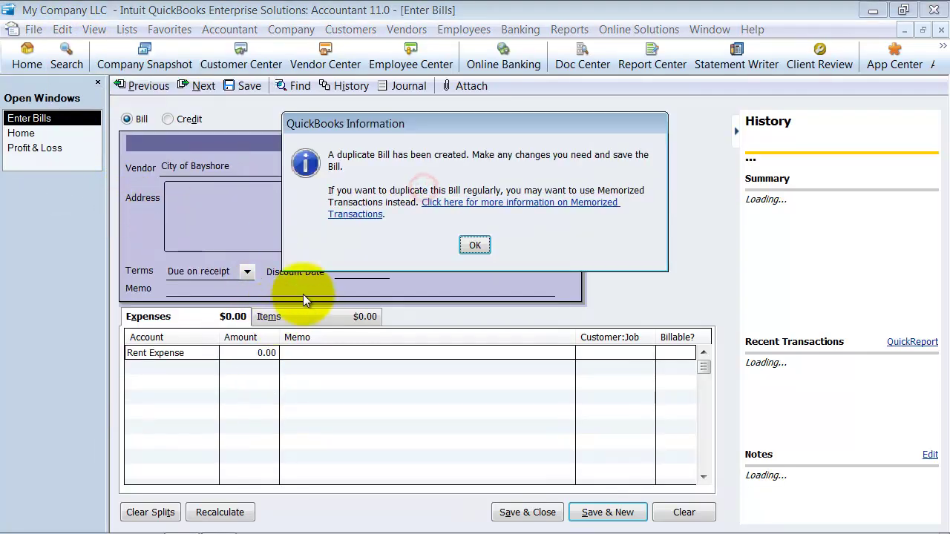
left_click(463, 245)
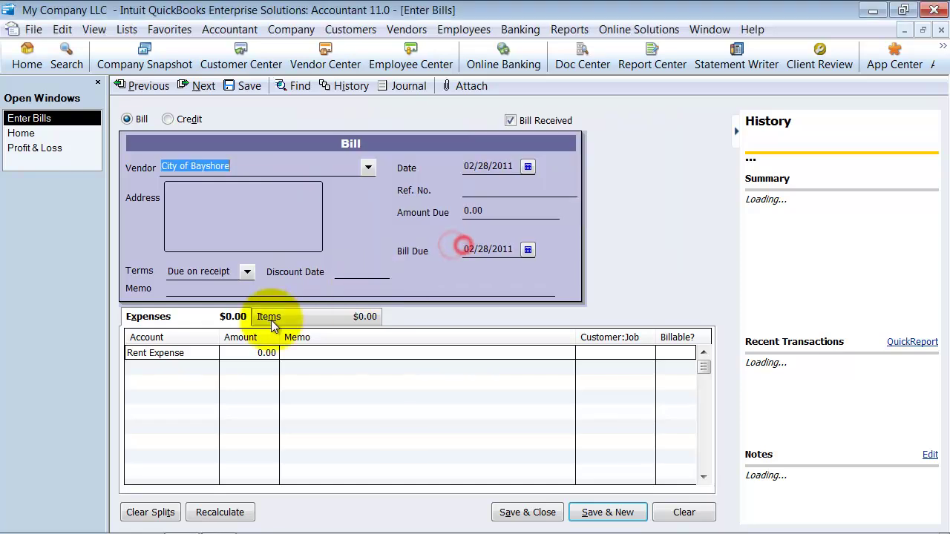
left_click(245, 353)
type("500")
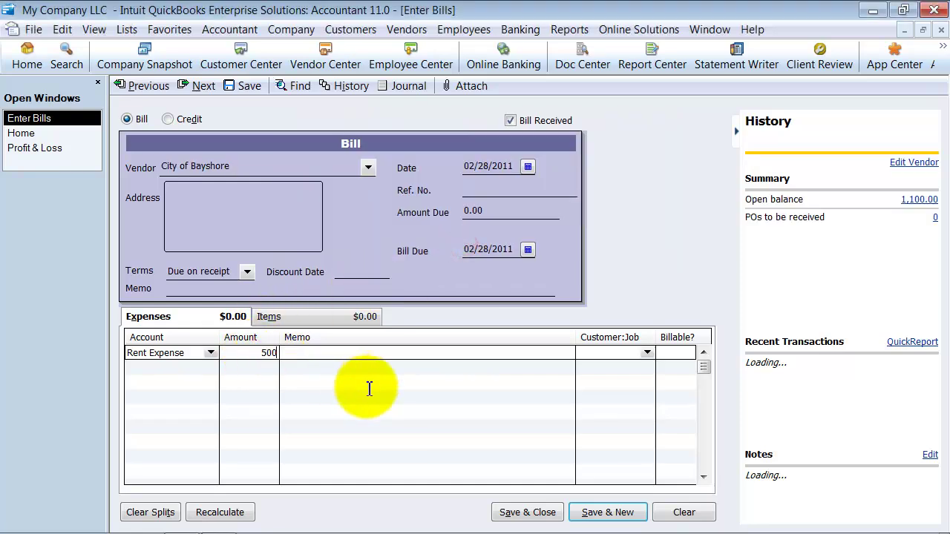
Record the $500 bill, duplicate it, and change the copy's amount to 200
left_click(62, 29)
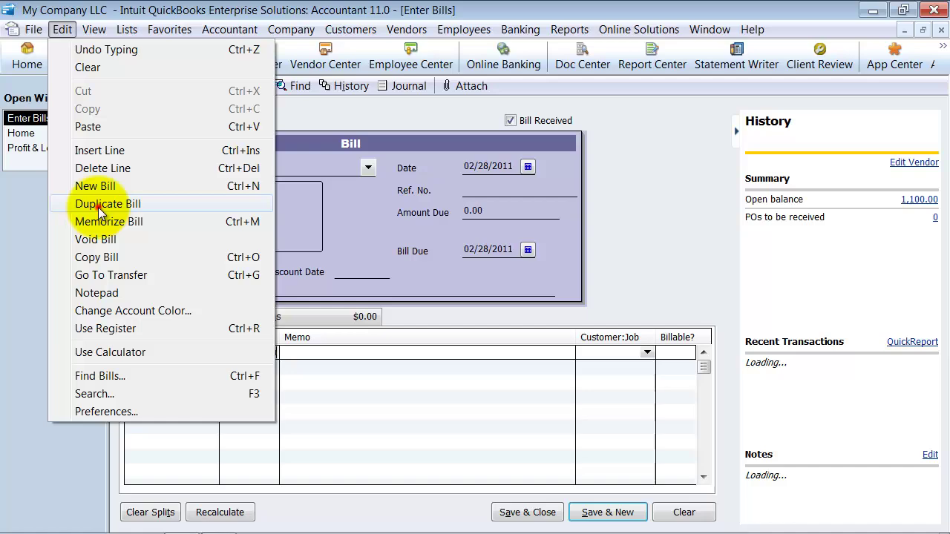
left_click(101, 210)
left_click(403, 184)
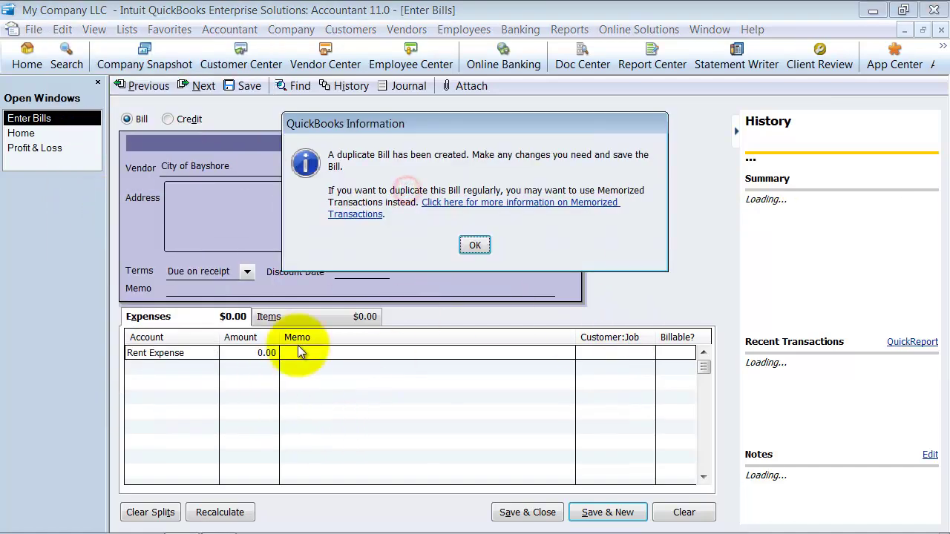
left_click(475, 245)
left_click(260, 352)
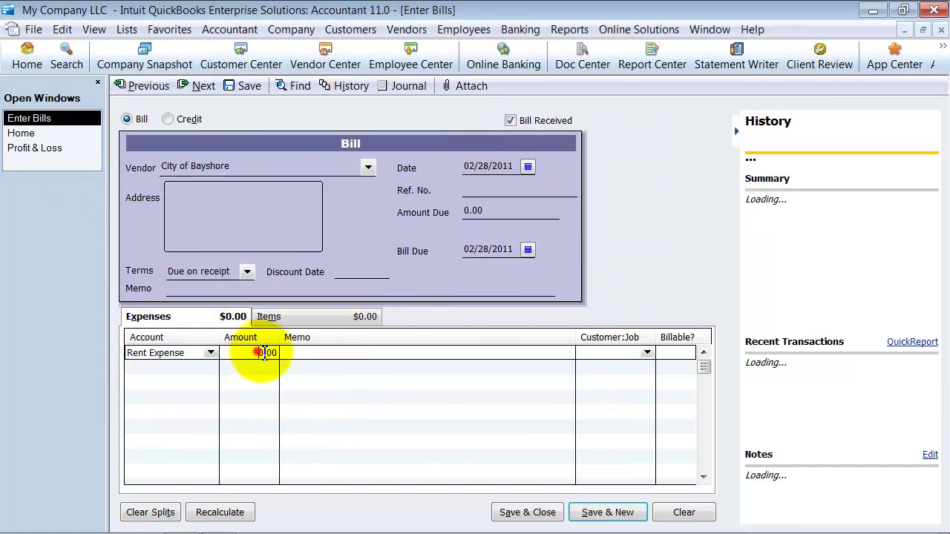
type("200")
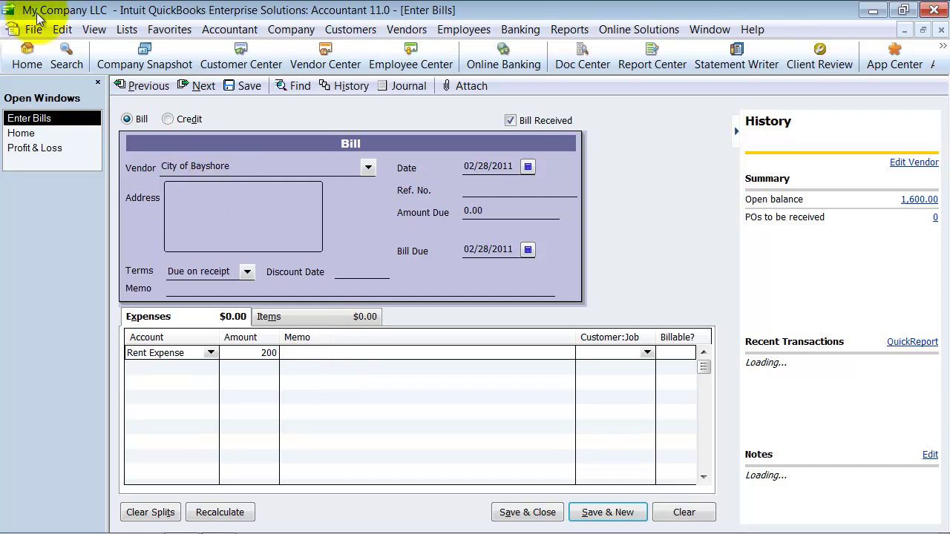
Record the $200 bill and duplicate it, selecting the copy's Rent Expense amount
left_click(62, 31)
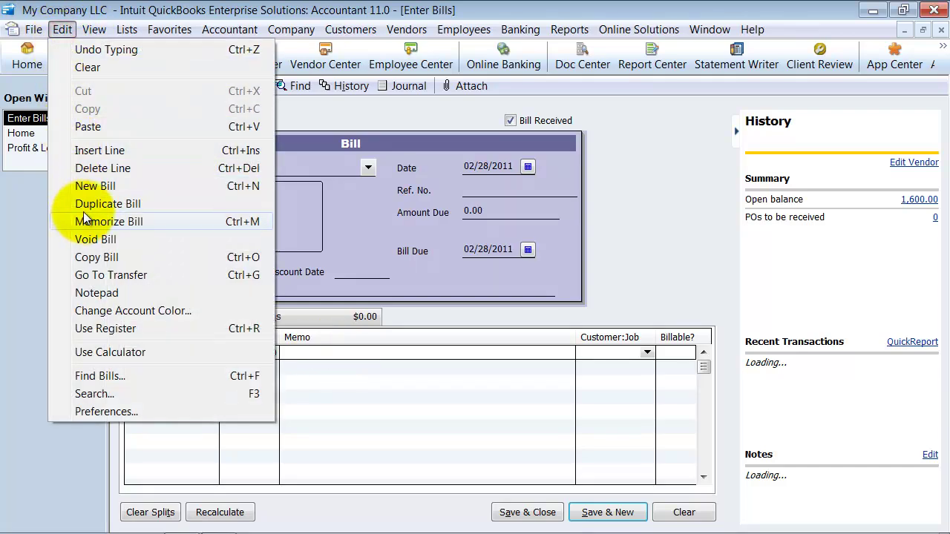
left_click(84, 208)
left_click(407, 190)
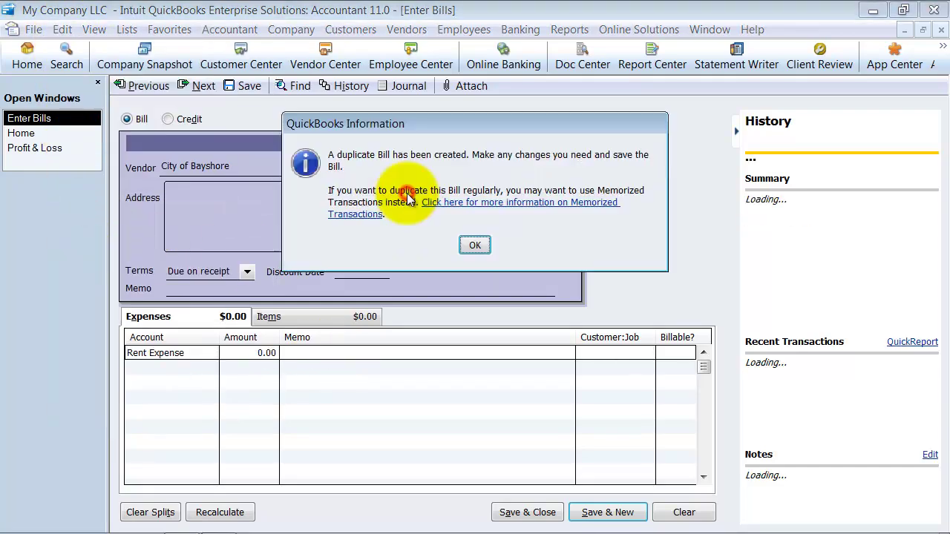
left_click(472, 248)
left_click(232, 353)
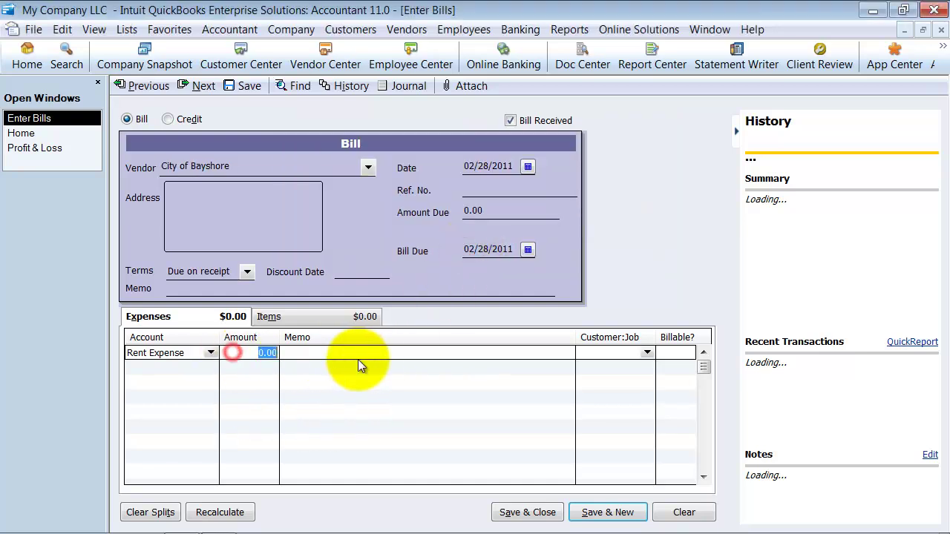
Set the duplicated bill to 1200 and date it 01/01/2011
type("1200")
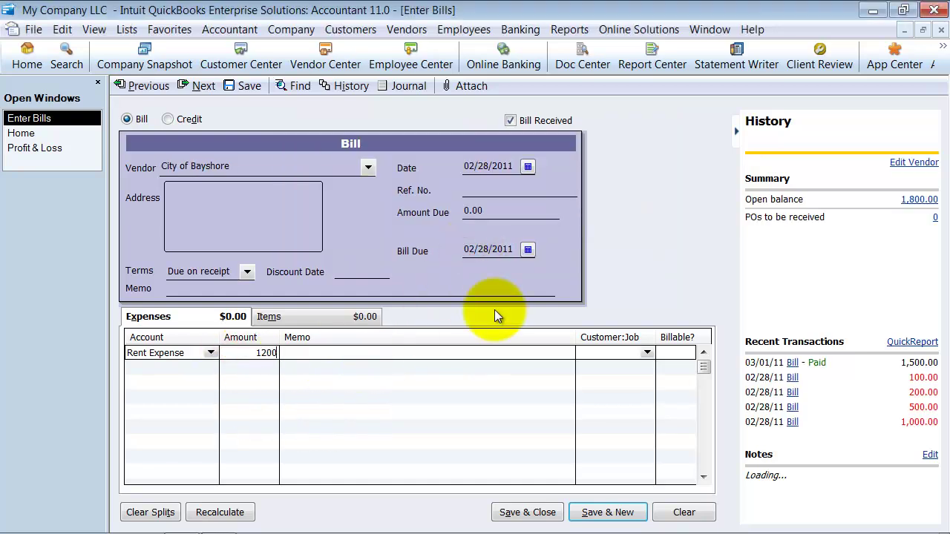
left_click(528, 166)
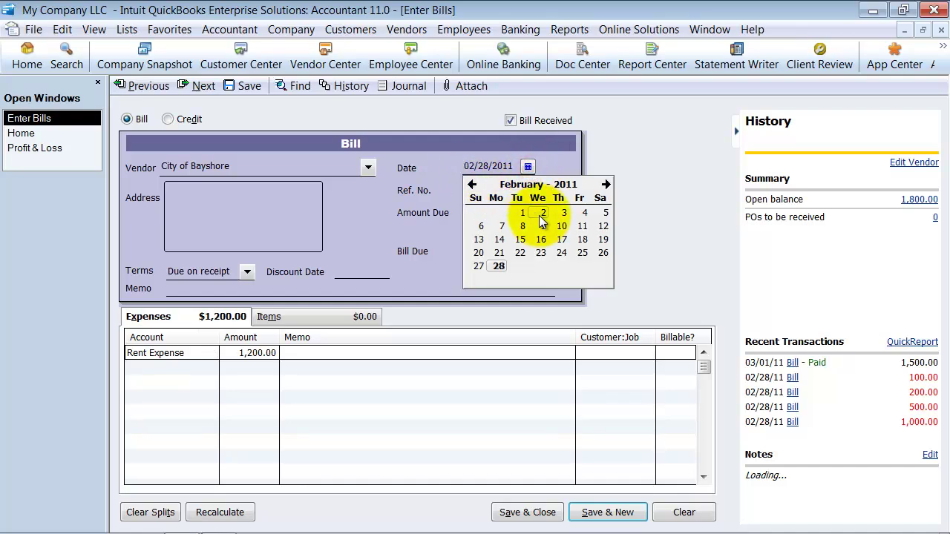
left_click(472, 184)
left_click(600, 212)
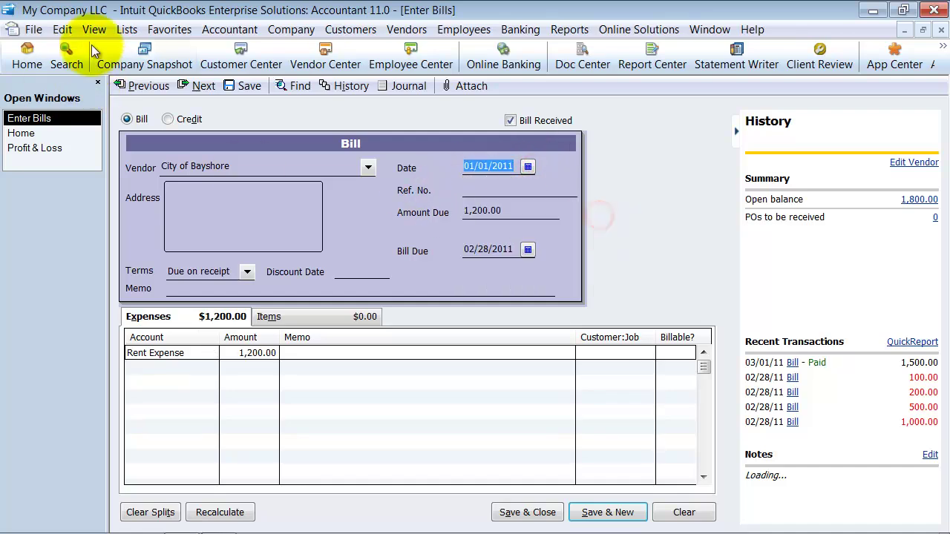
Record the 01/01 bill despite its age, duplicate it, and date the copy 03/31/2011
left_click(66, 35)
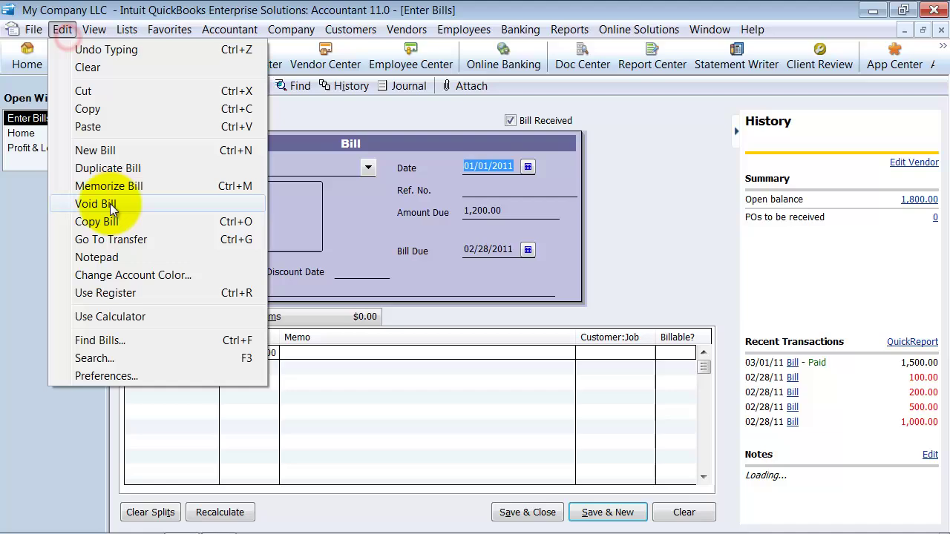
left_click(123, 169)
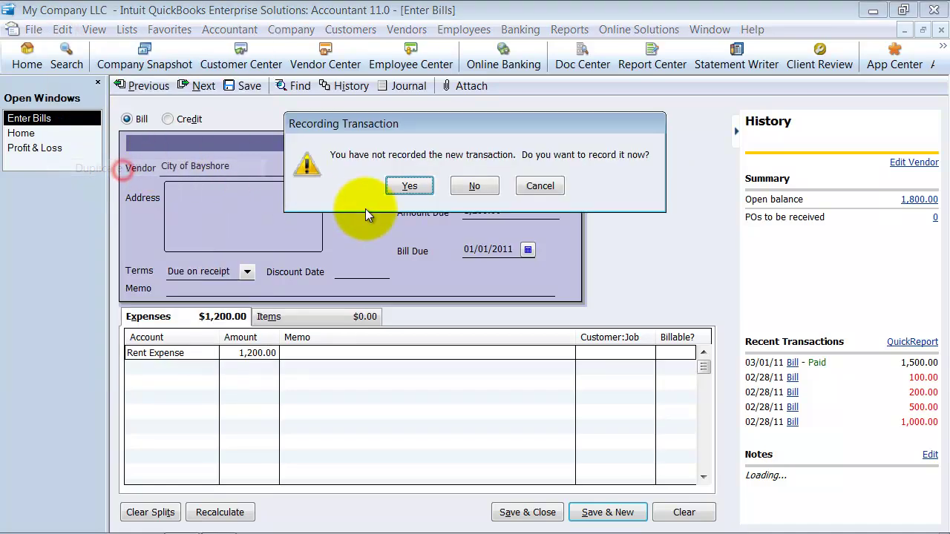
left_click(410, 187)
left_click(445, 281)
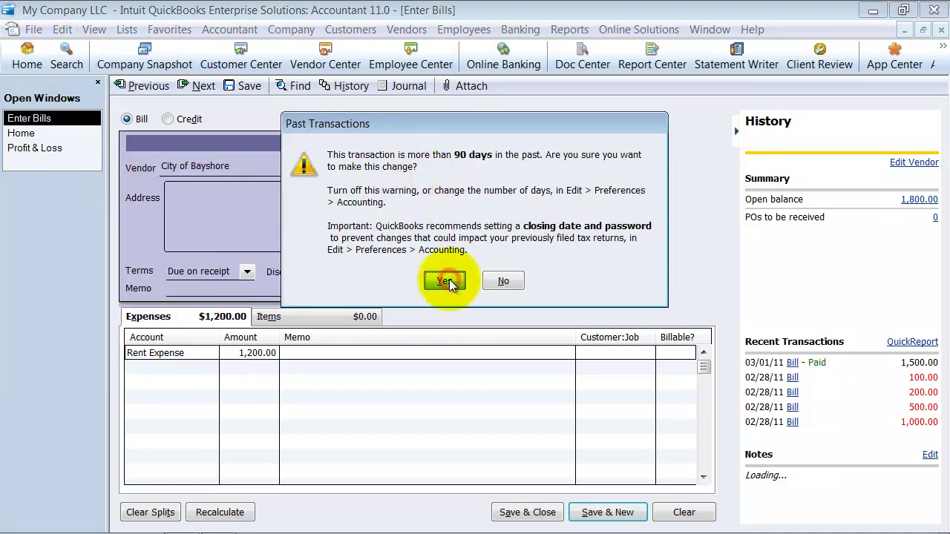
left_click(477, 242)
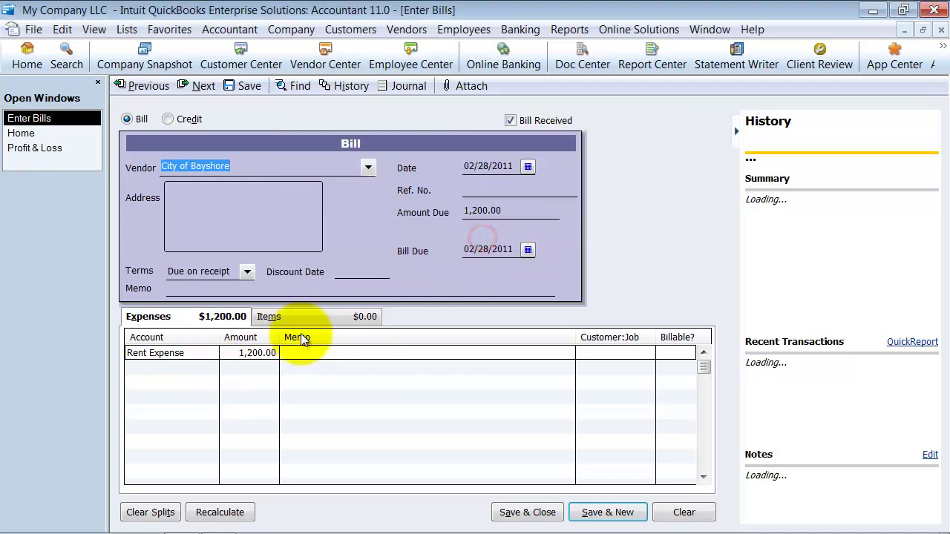
left_click(528, 166)
left_click(606, 184)
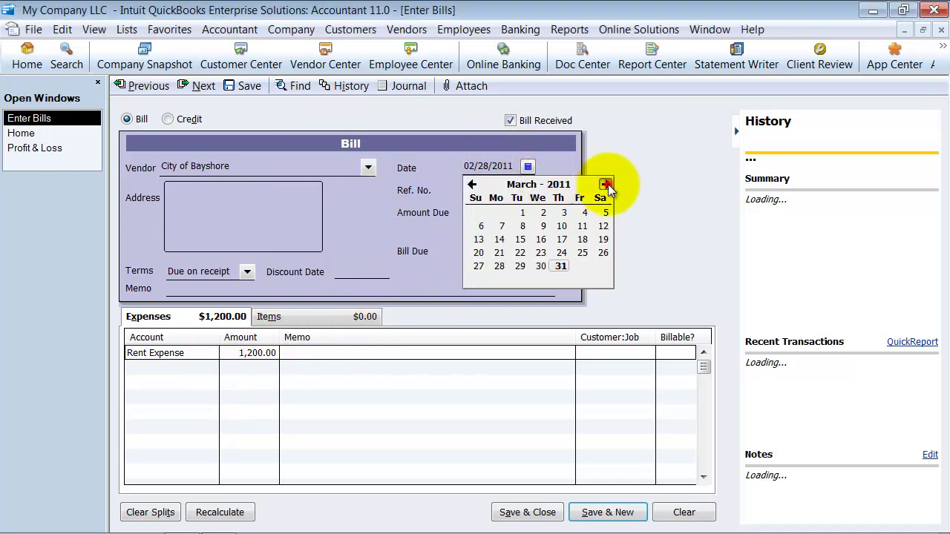
left_click(562, 266)
Record the 03/31 bill, duplicate it, and date the copy 04/01/2011
left_click(61, 29)
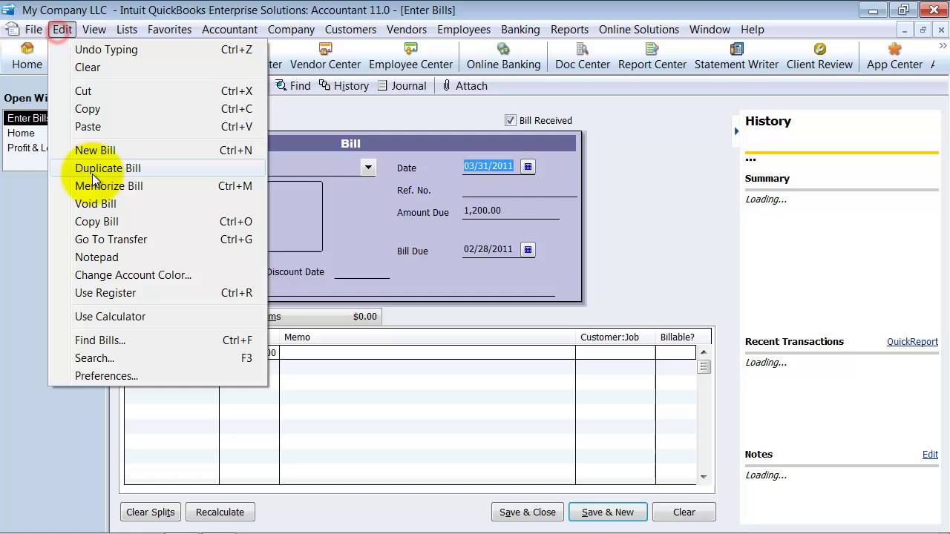
left_click(94, 184)
left_click(594, 223)
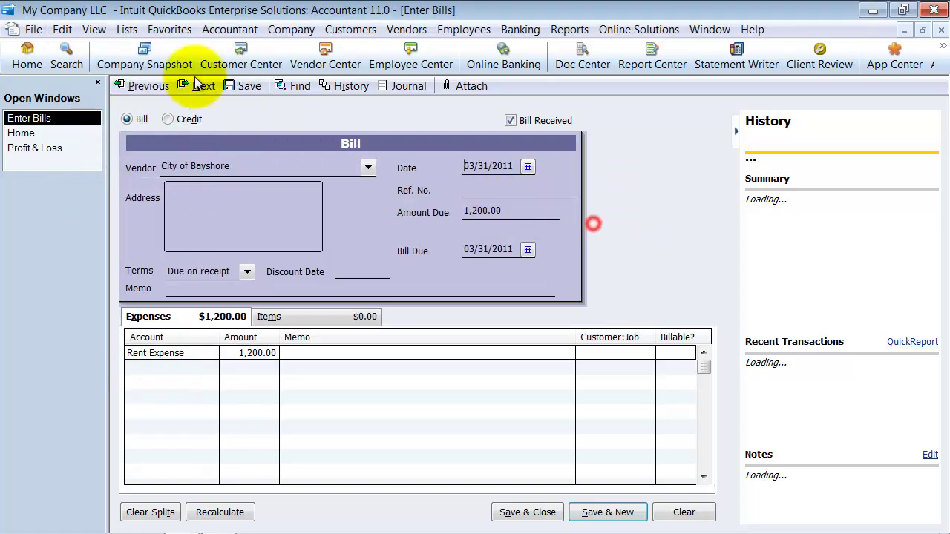
left_click(62, 30)
left_click(140, 170)
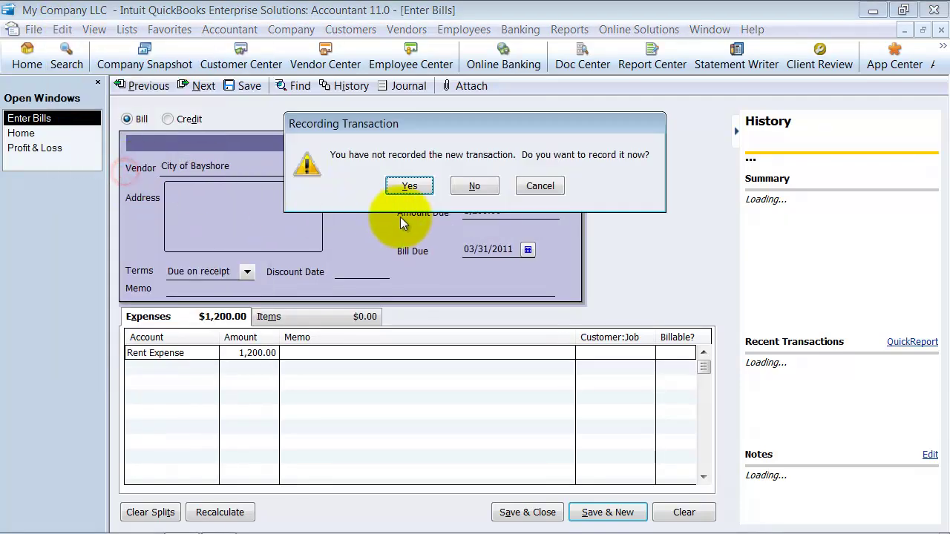
left_click(410, 186)
left_click(475, 244)
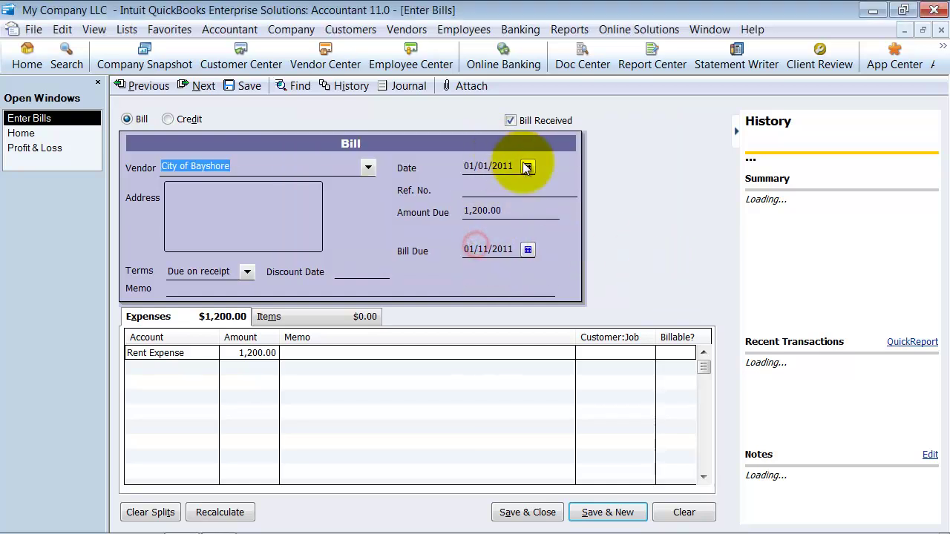
left_click(525, 166)
left_click(606, 184)
left_click(606, 184)
left_click(606, 184)
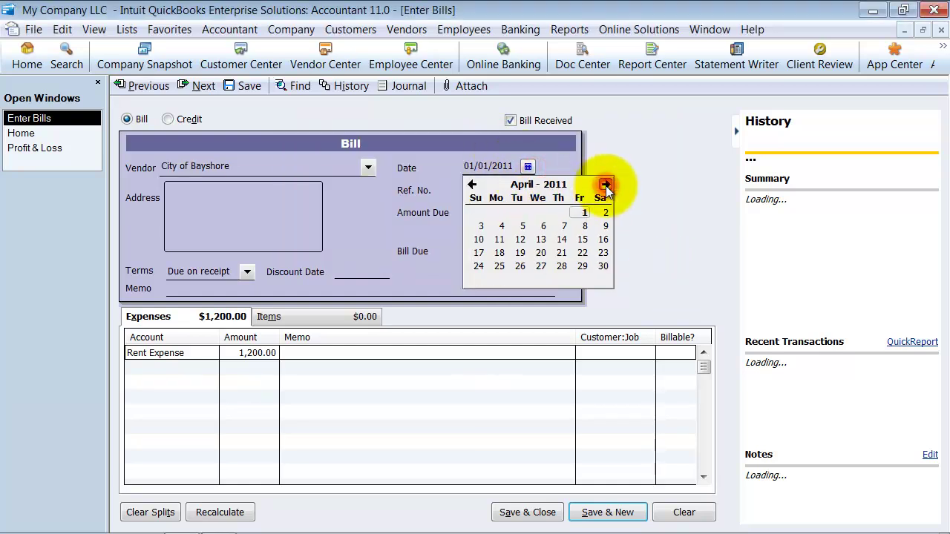
left_click(583, 213)
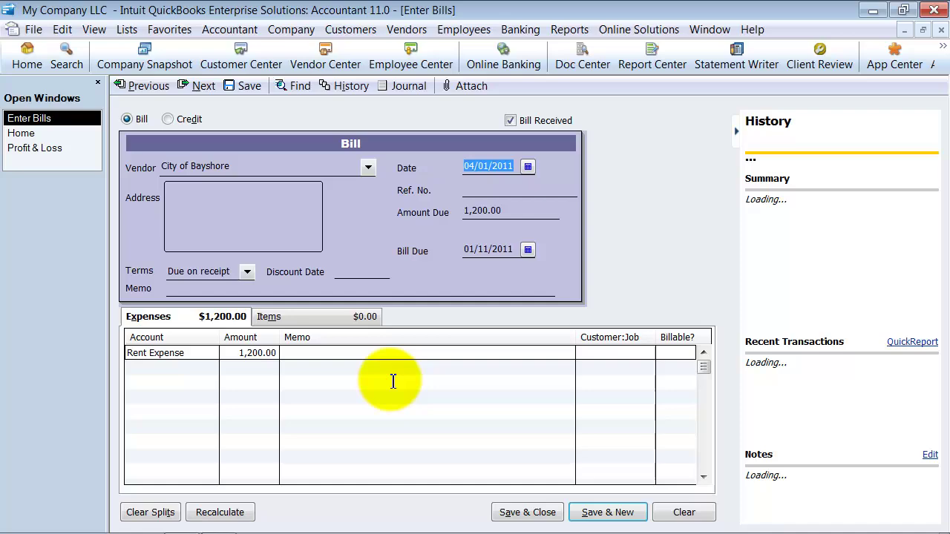
Record the 04/01 bill, date a new copy 05/01/2011, and save and close
left_click(61, 33)
left_click(108, 168)
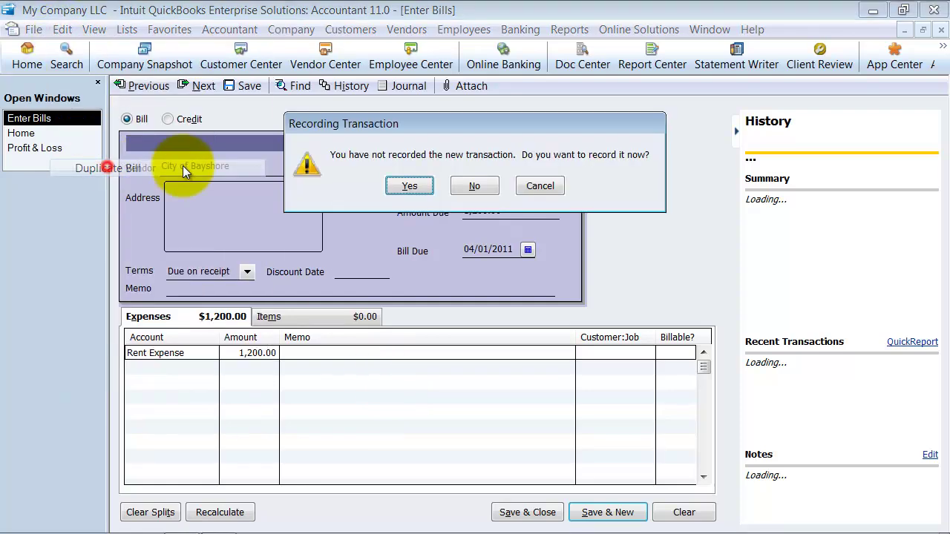
left_click(409, 187)
left_click(475, 246)
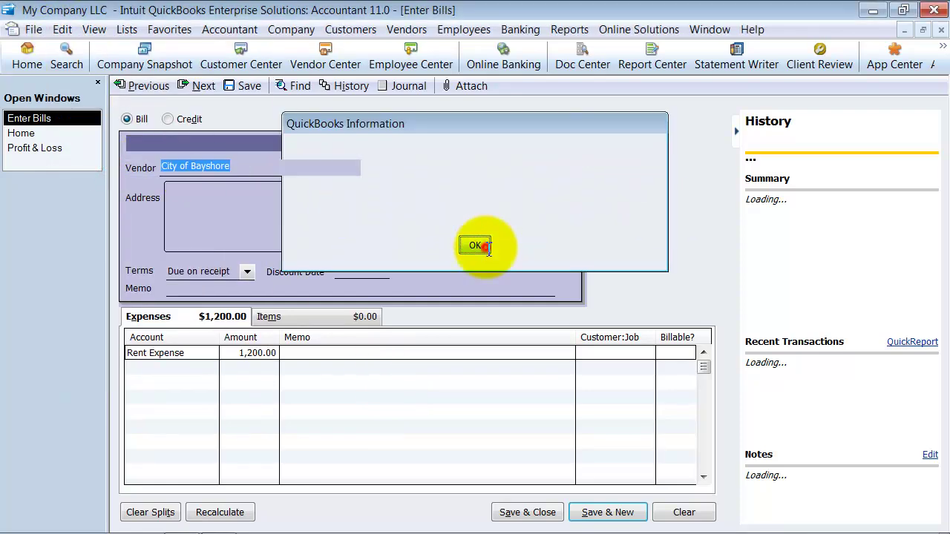
left_click(528, 166)
left_click(606, 183)
left_click(606, 184)
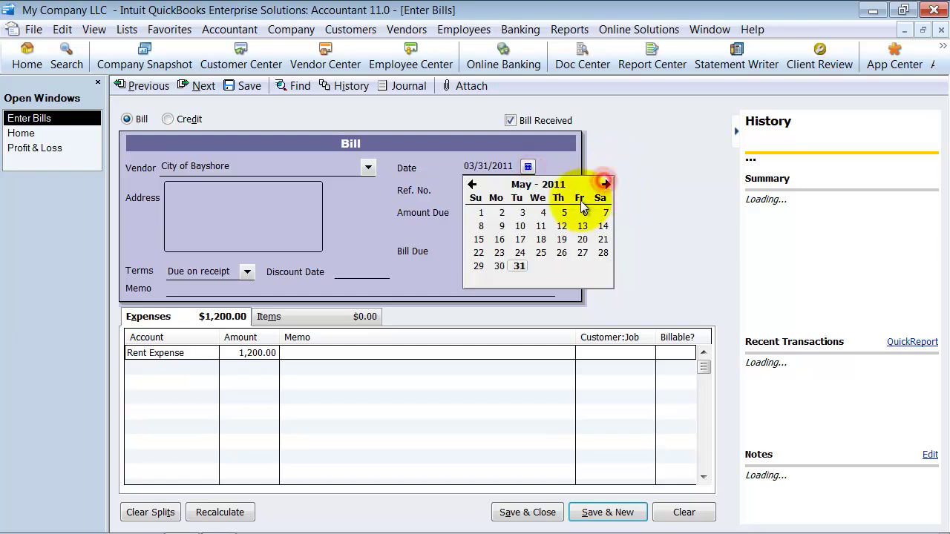
left_click(481, 212)
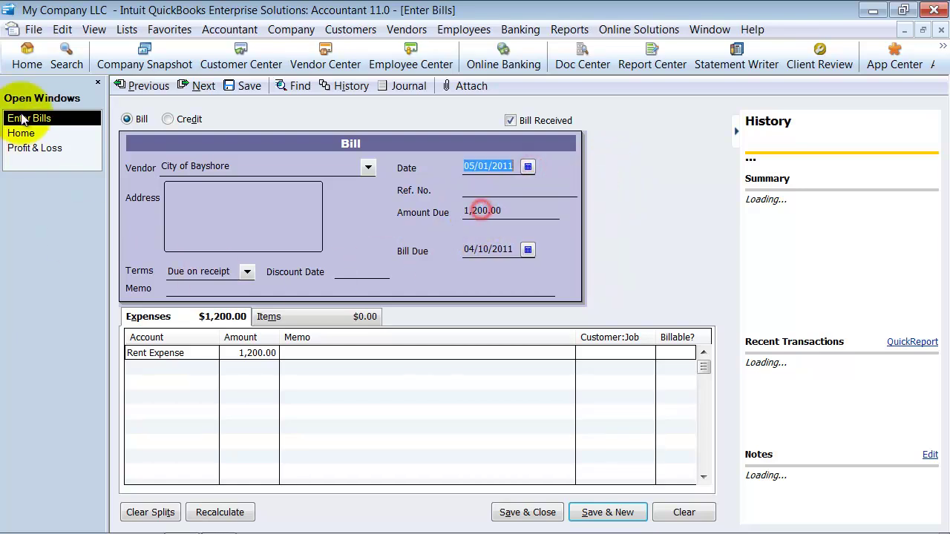
left_click(525, 513)
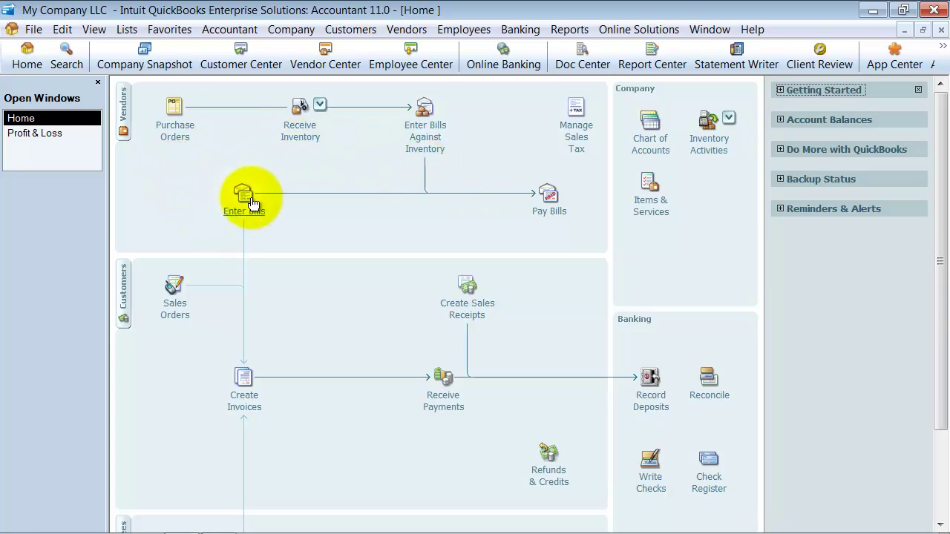
List only City of Bayshore bills in Pay Bills
left_click(547, 196)
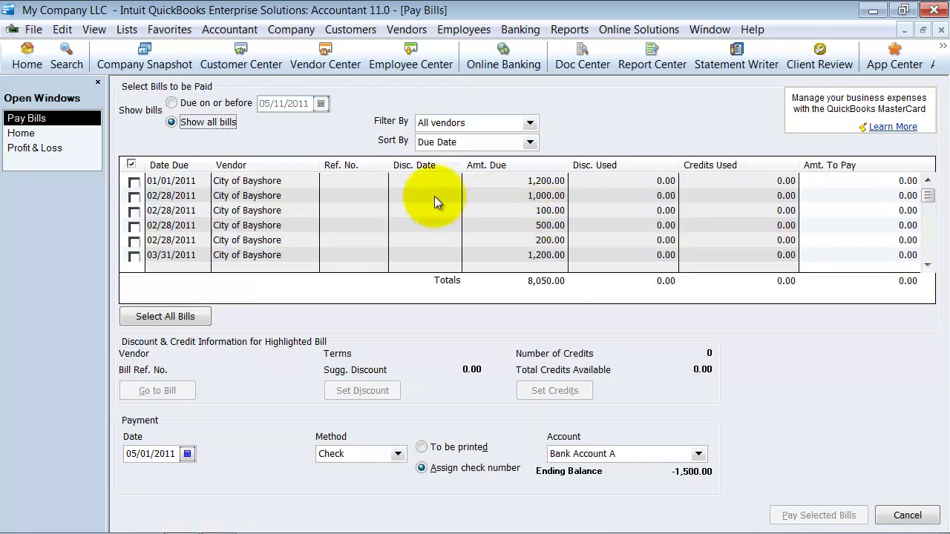
left_click(132, 182)
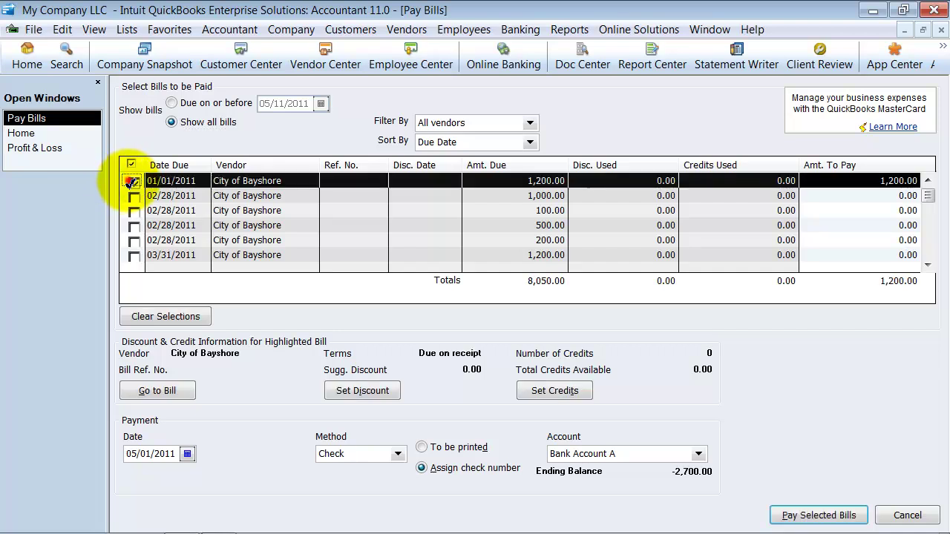
left_click(133, 182)
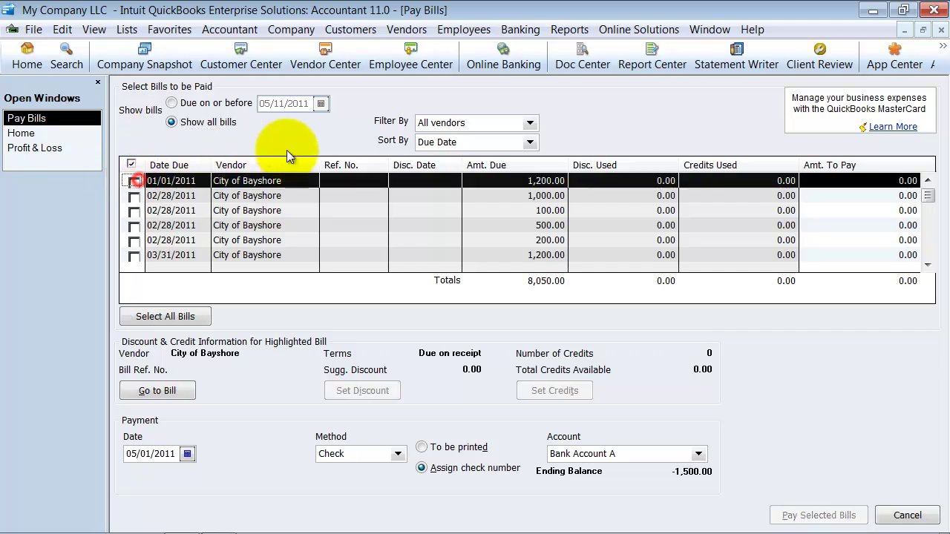
left_click(522, 126)
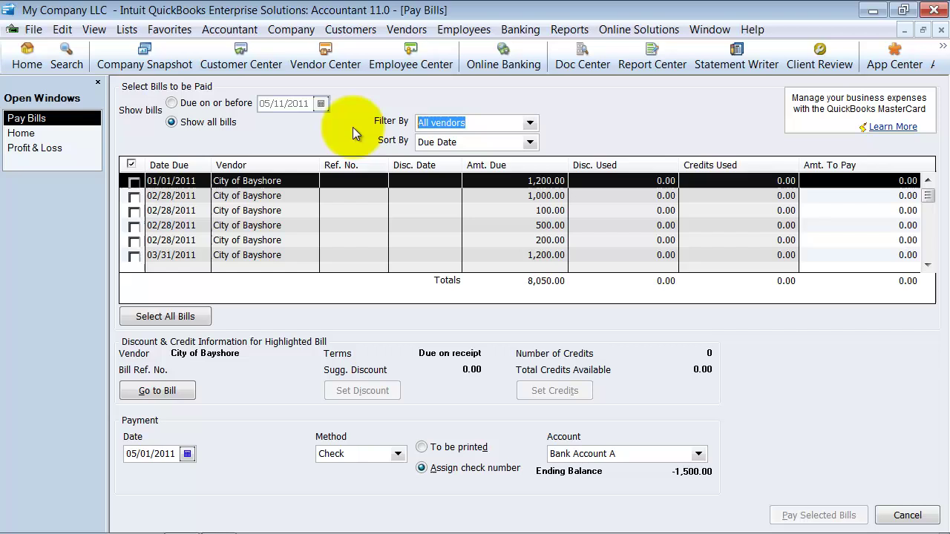
type("City of Bayshore")
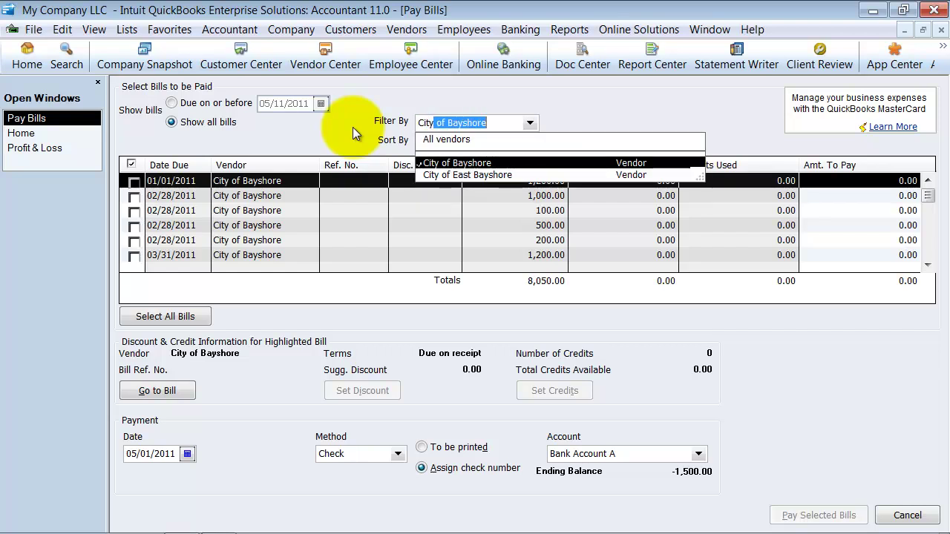
key("Tab")
Select all eight City of Bayshore bills and pay by check set to be printed
left_click(135, 181)
left_click(135, 196)
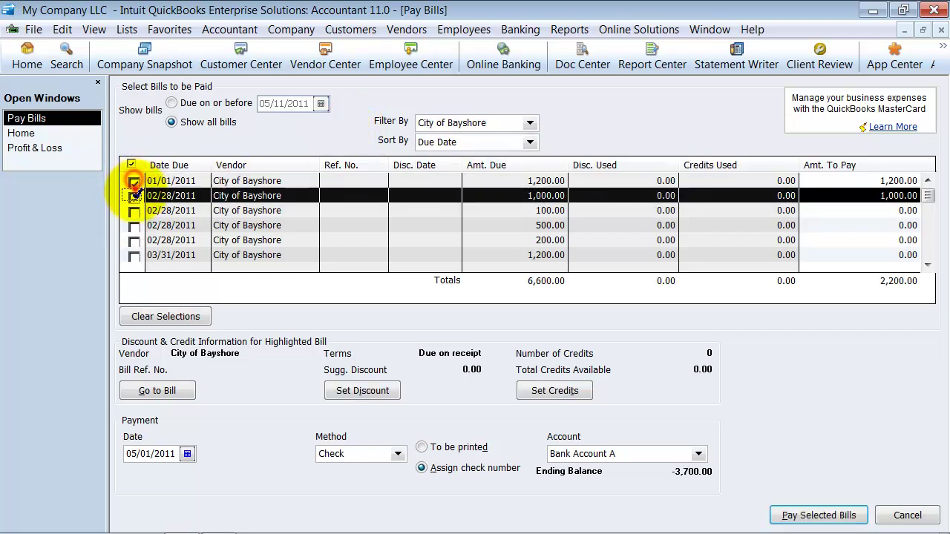
left_click(134, 211)
left_click(134, 226)
left_click(135, 241)
left_click(135, 255)
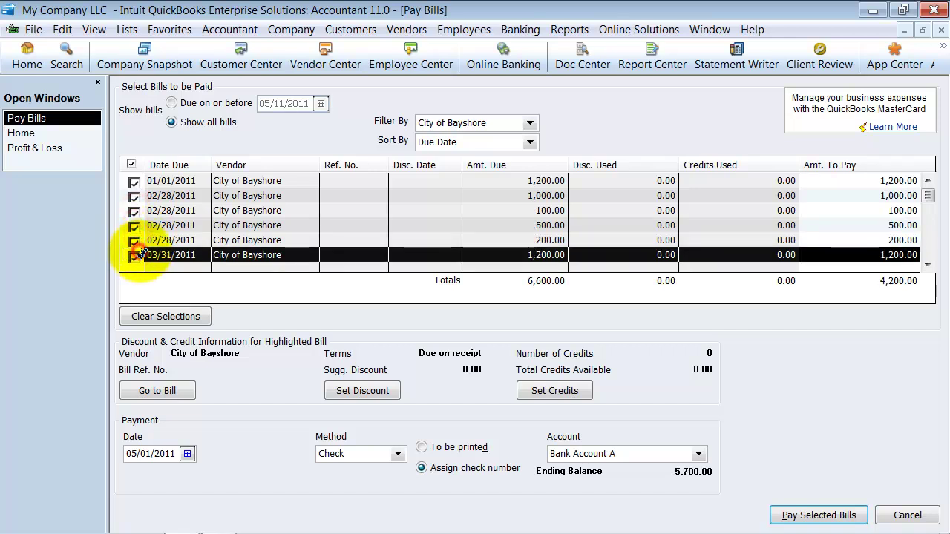
scroll(135, 248, "down", 1)
left_click(134, 240)
left_click(134, 255)
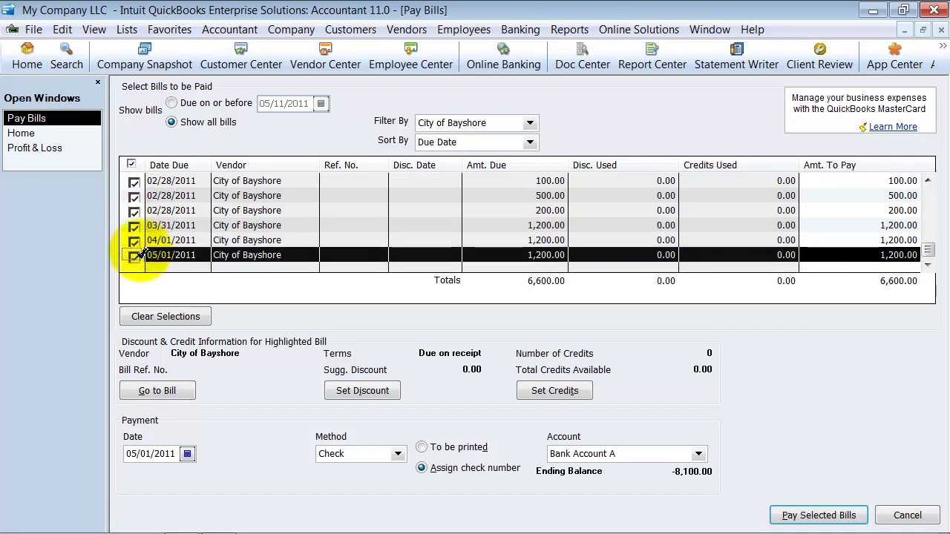
scroll(138, 252, "up", 2)
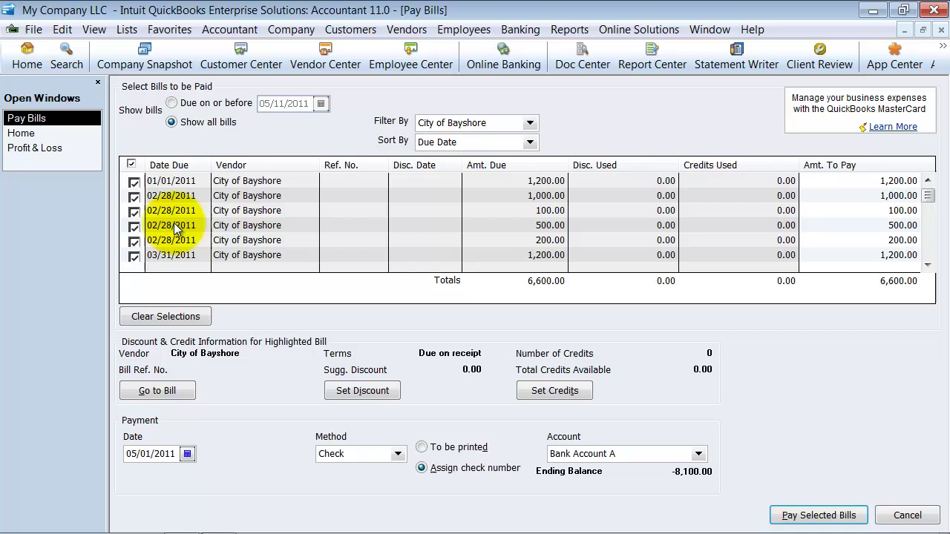
scroll(187, 255, "down", 2)
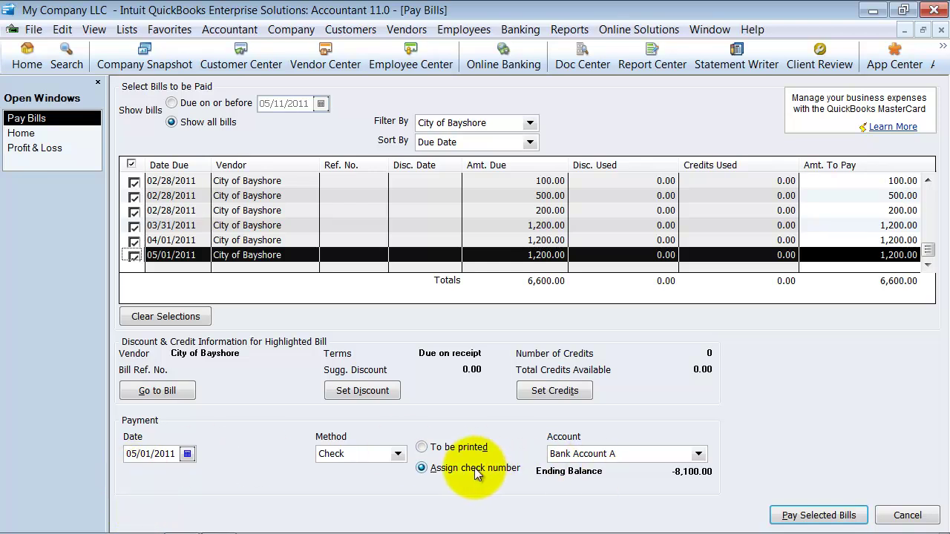
left_click(458, 447)
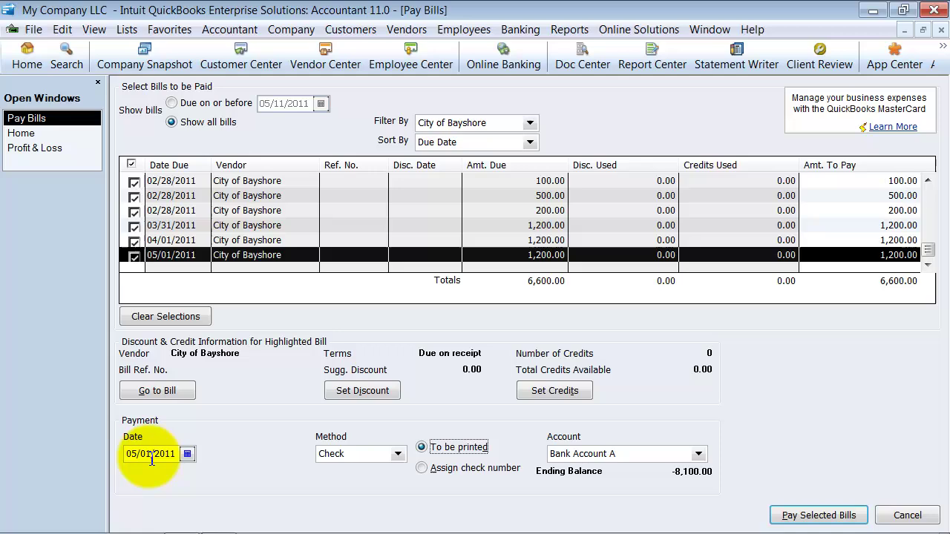
Pay the selected bills and open the printer options for the one $6,600.00 check
left_click(820, 516)
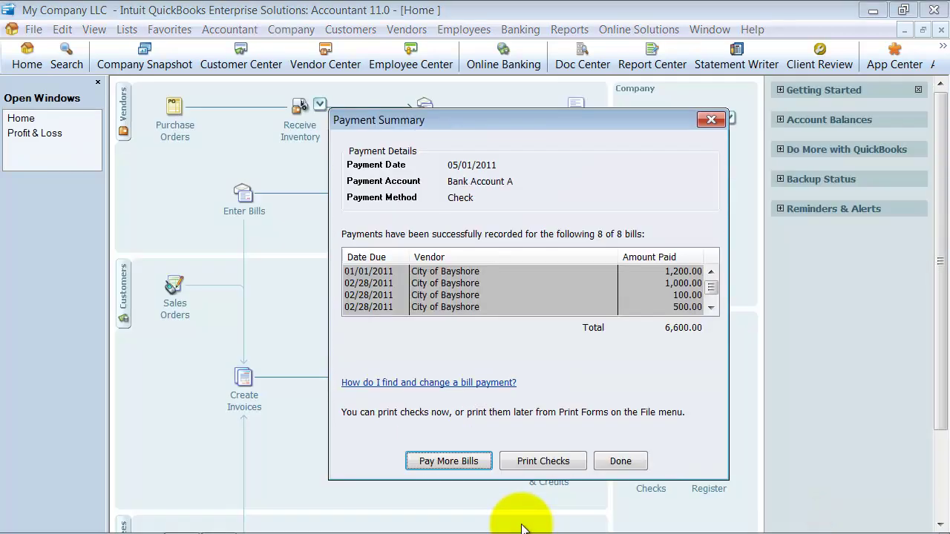
left_click(532, 470)
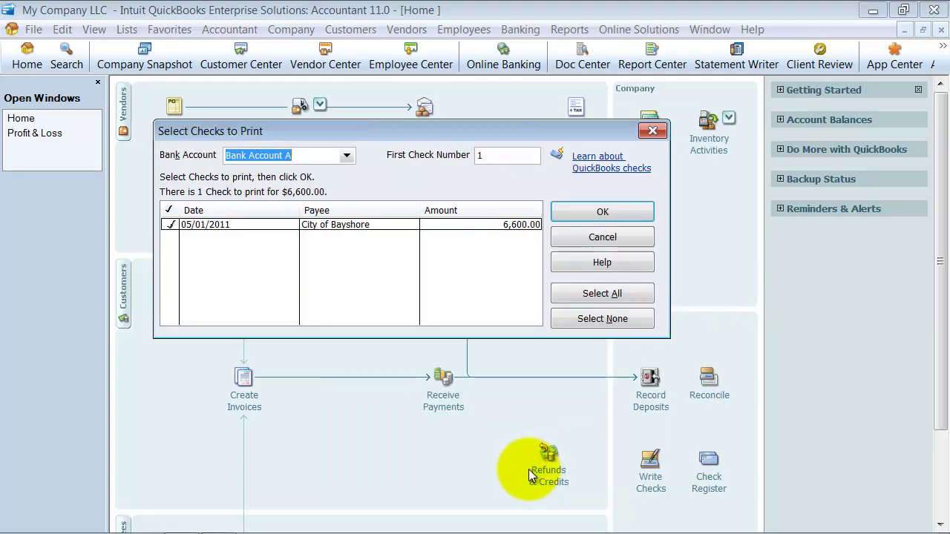
left_click(613, 220)
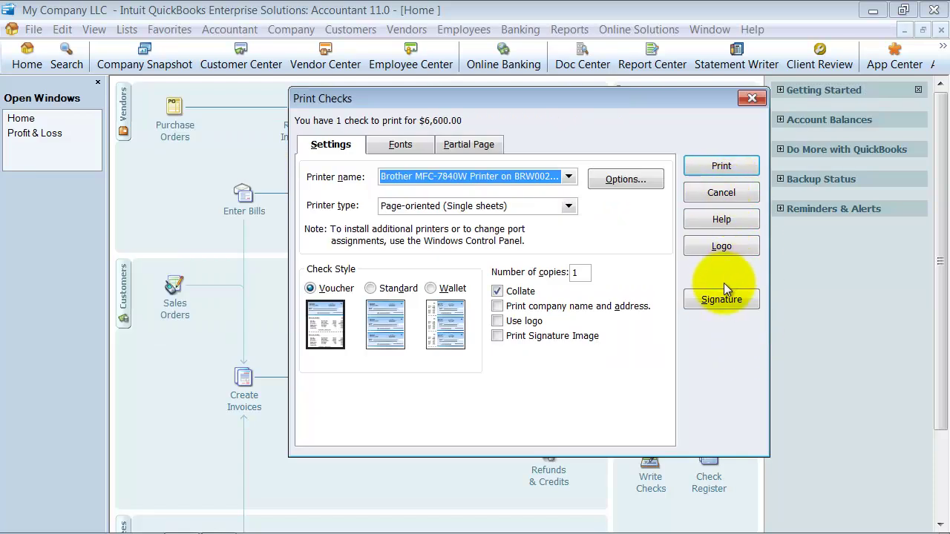
left_click(632, 184)
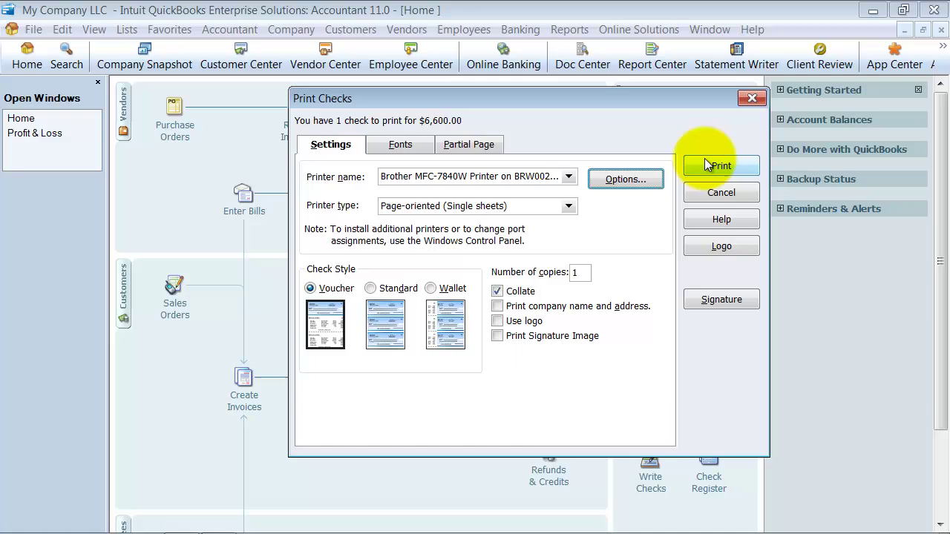
Print the check to CutePDF Writer and save the PDF to the Desktop
left_click(569, 178)
left_click(570, 178)
key("alt+o")
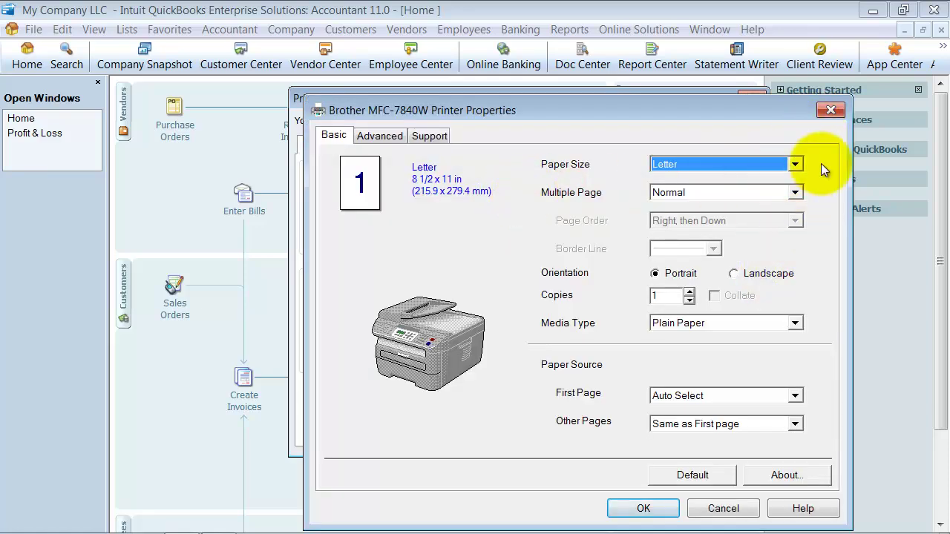
left_click(830, 109)
left_click(569, 176)
left_click(416, 227)
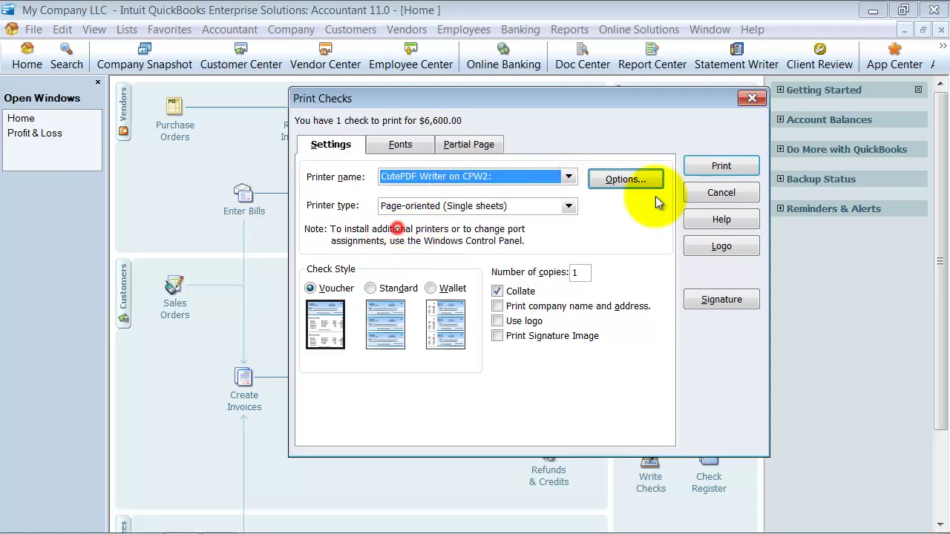
left_click(735, 167)
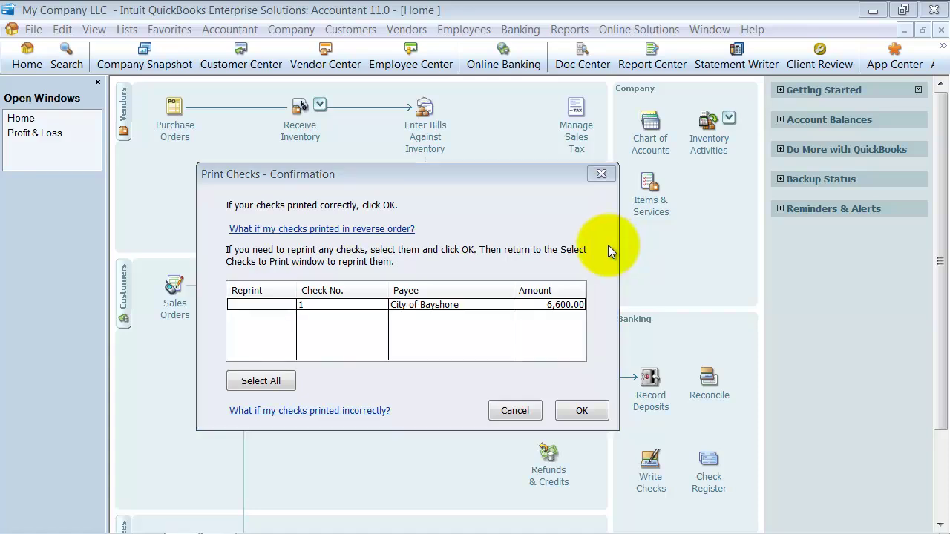
left_click(530, 146)
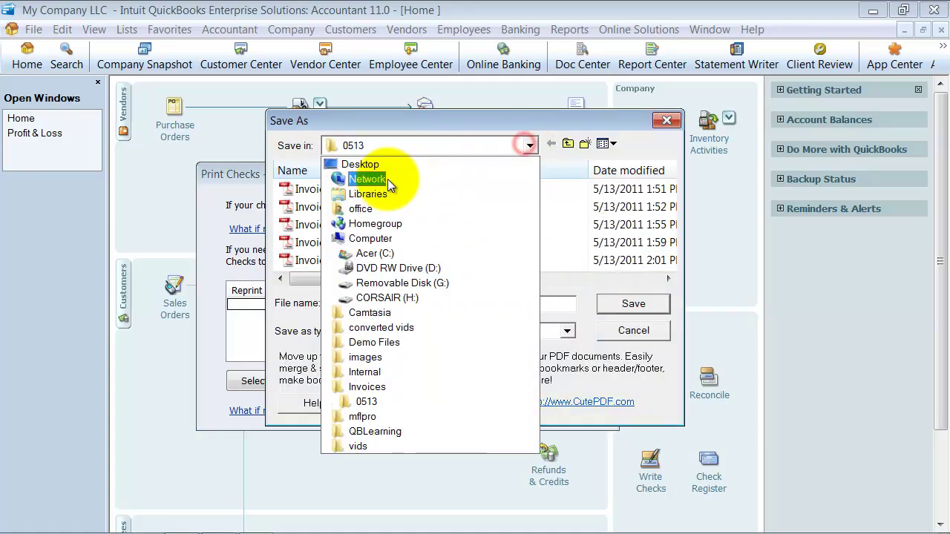
left_click(372, 164)
left_click(634, 305)
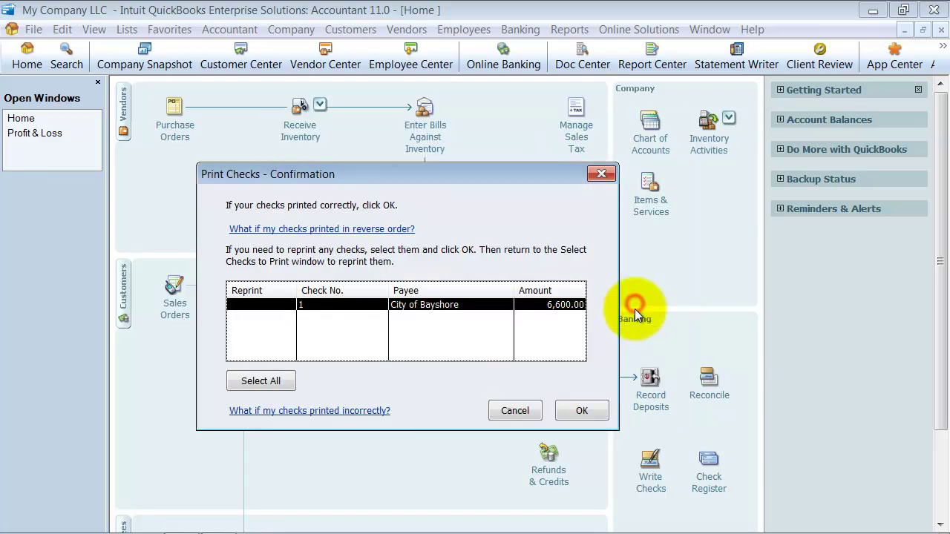
Open Intuit.pdf from the desktop and scroll through the 6,600.00 check stub
mouse_move(944, 525)
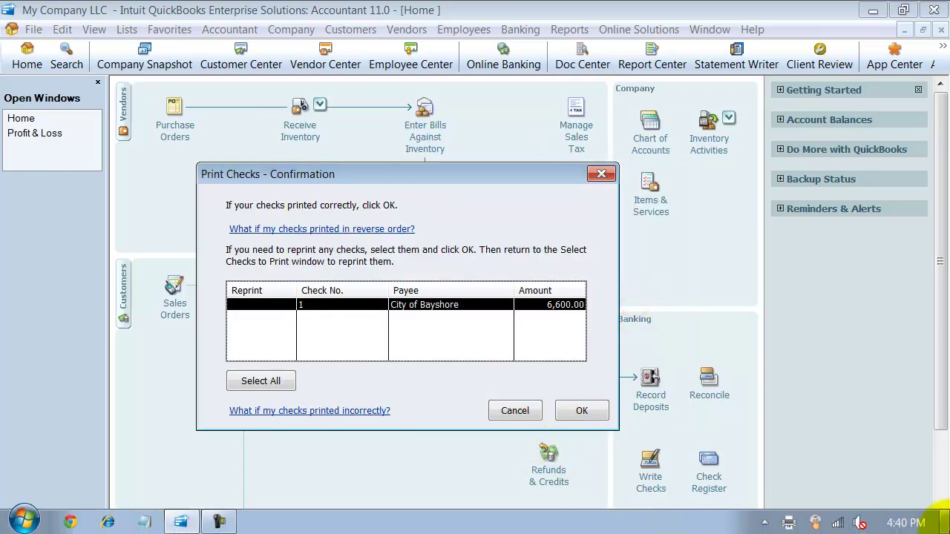
left_click(944, 525)
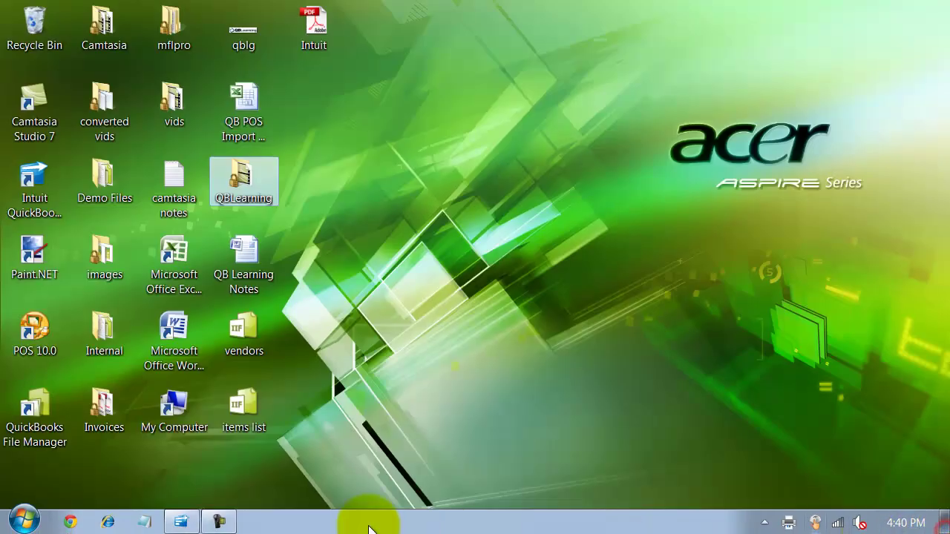
left_click(314, 30)
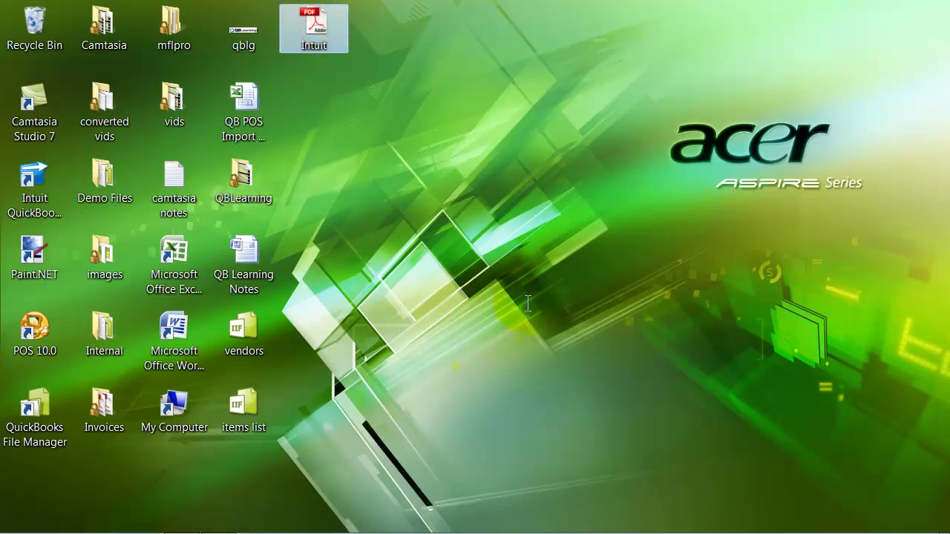
scroll(496, 356, "down", 3)
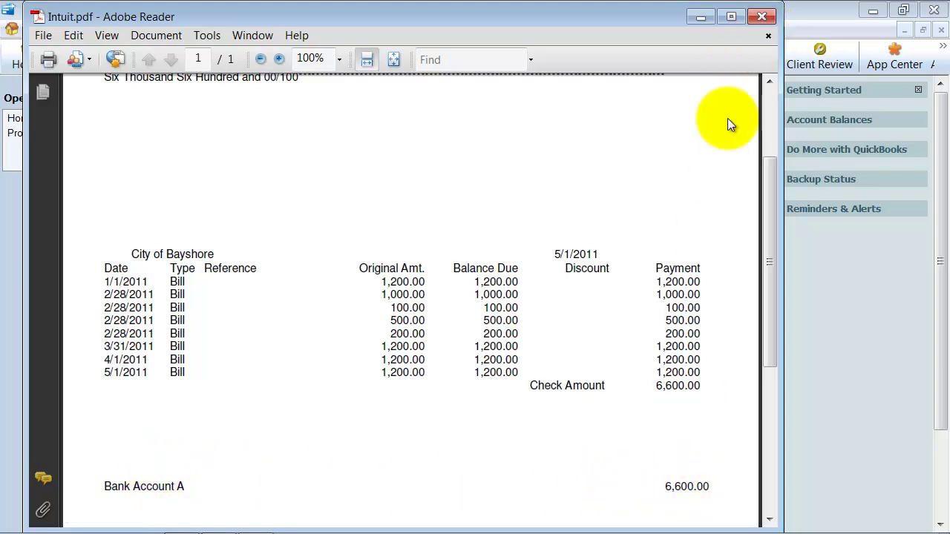
Close the PDF, confirm the check printed, and open File > Print Forms > Bill Payment Stubs
left_click(762, 16)
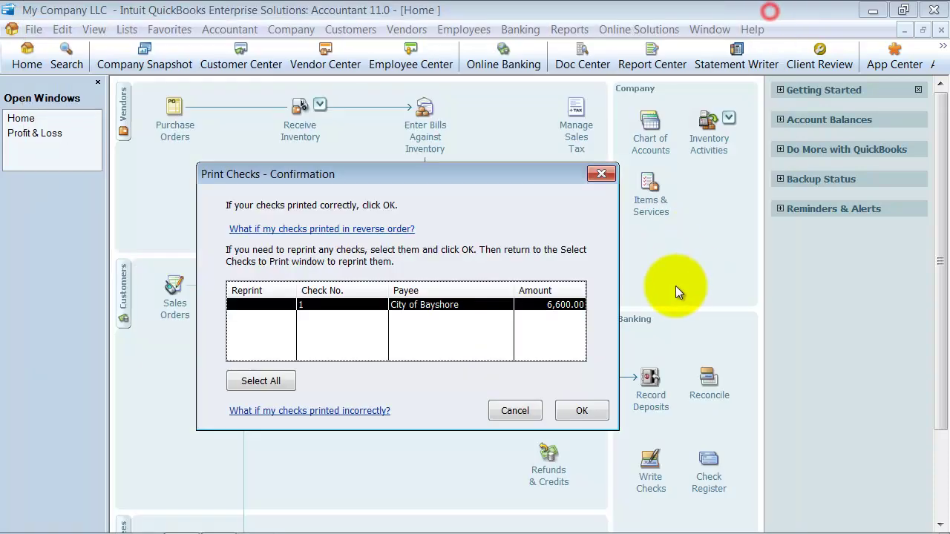
left_click(581, 410)
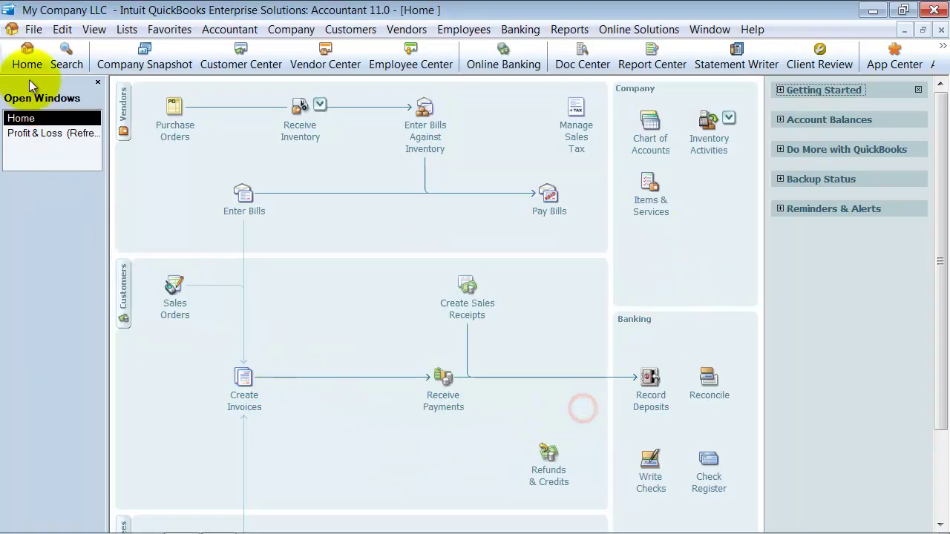
left_click(28, 29)
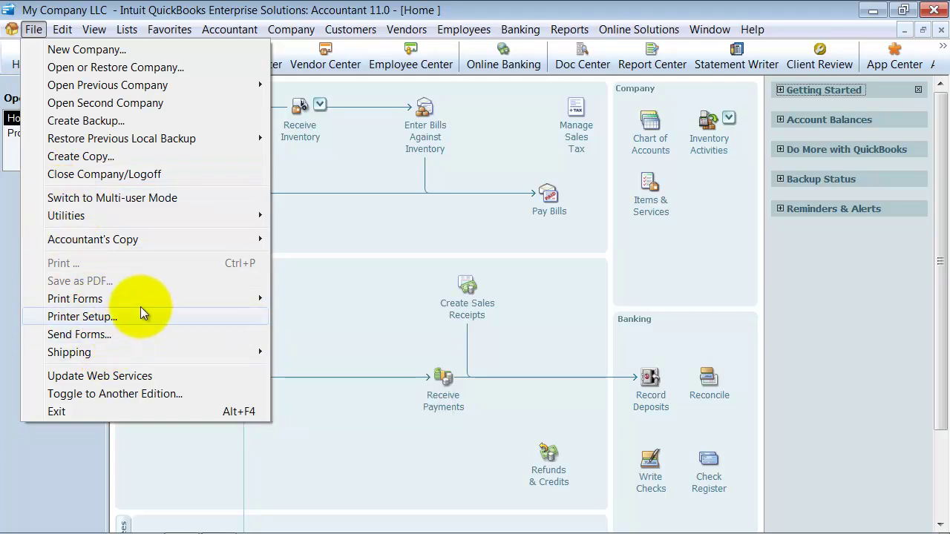
mouse_move(143, 304)
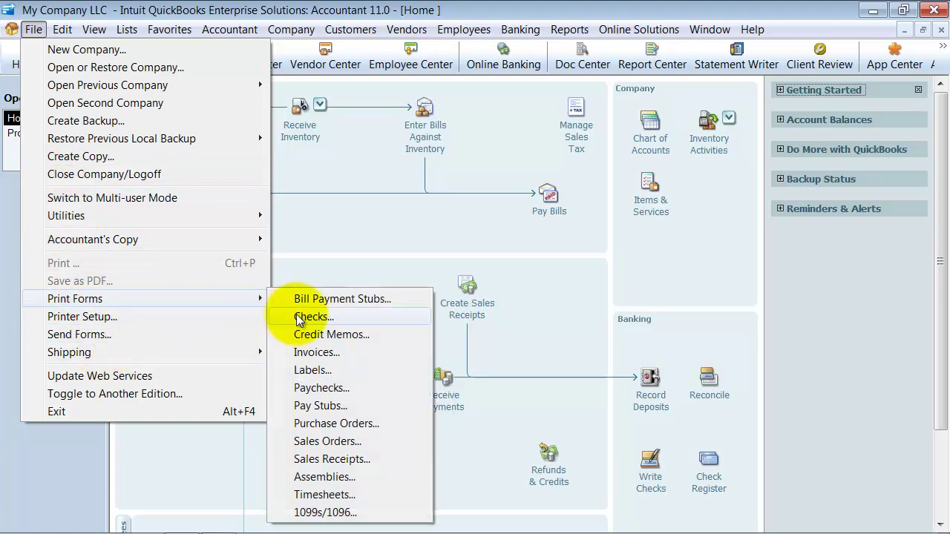
left_click(346, 300)
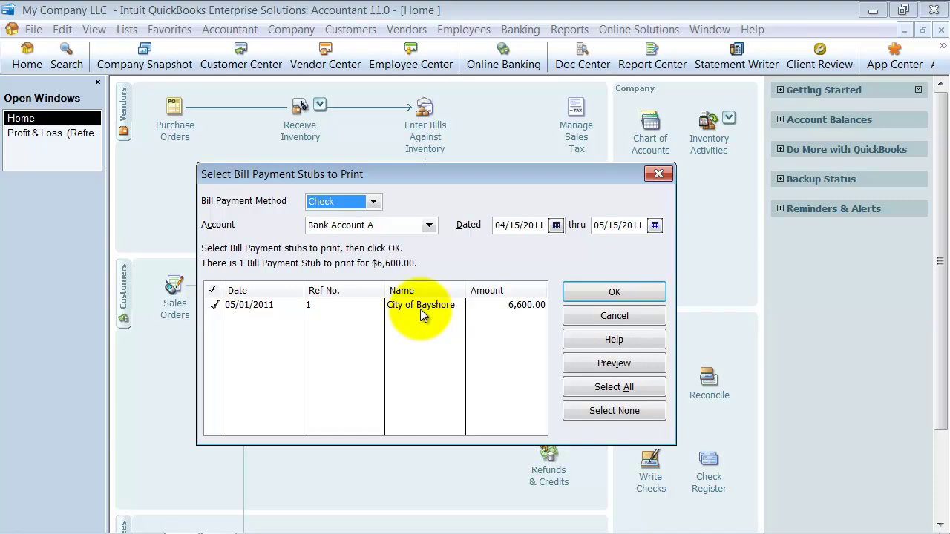
left_click(587, 361)
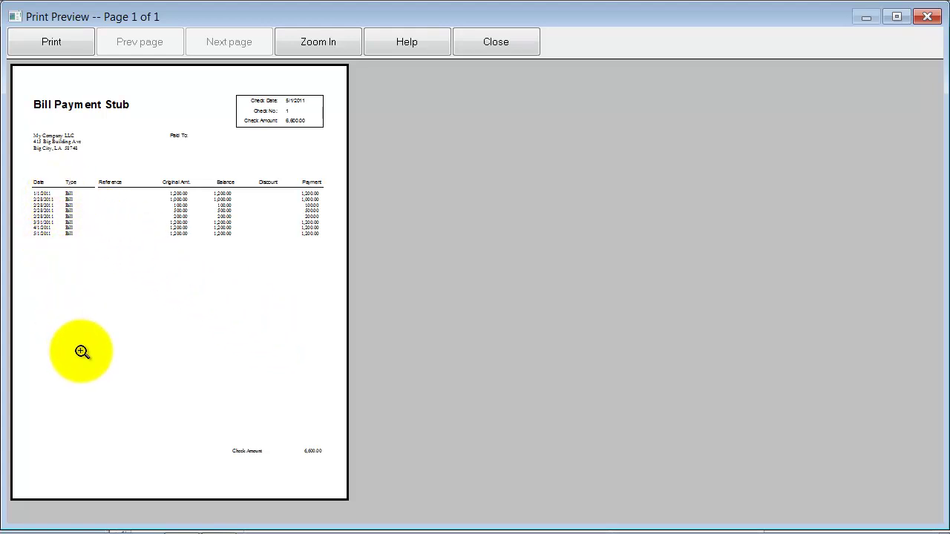
left_click(513, 41)
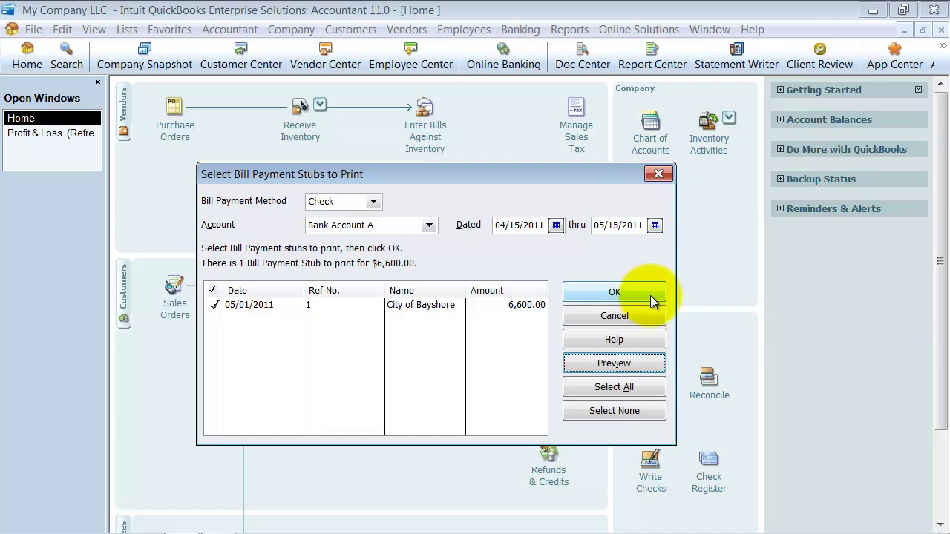